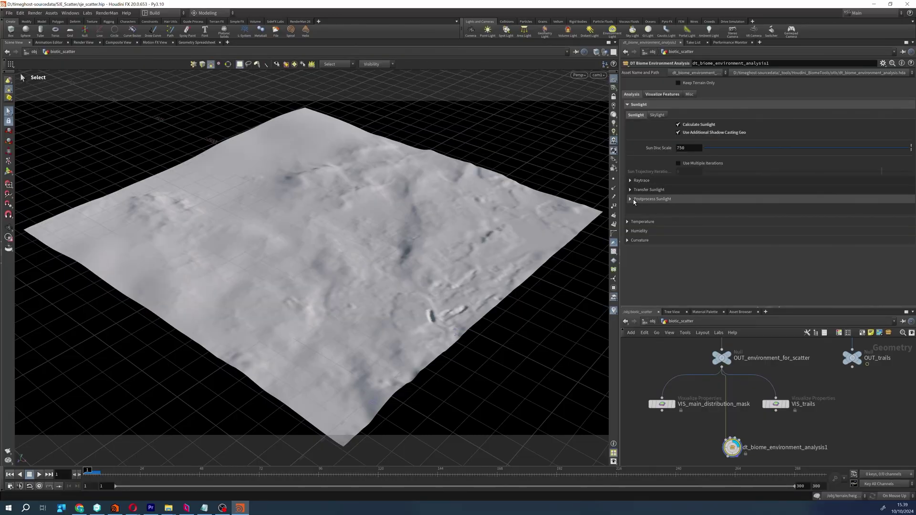
Step: Preview Temperature, then Curvature, as the visualized environment feature on the terrain
click(627, 221)
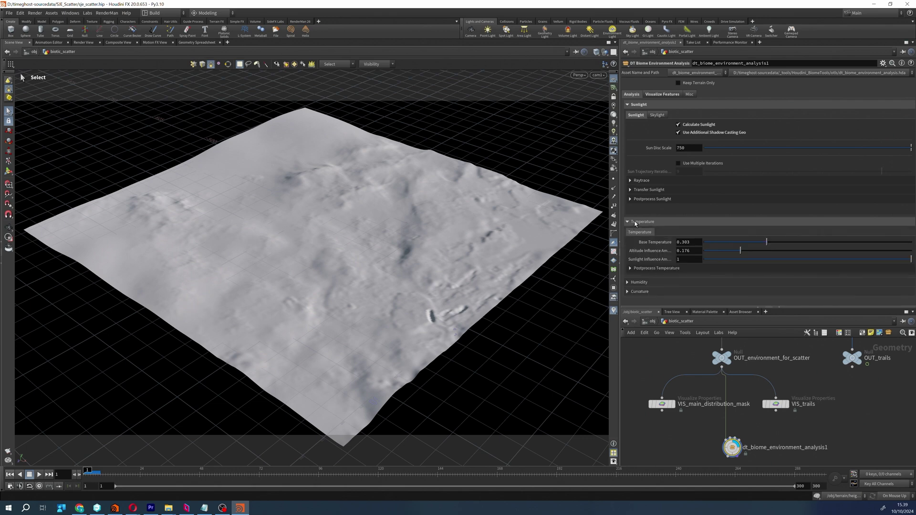
scroll(632, 284, down, 1)
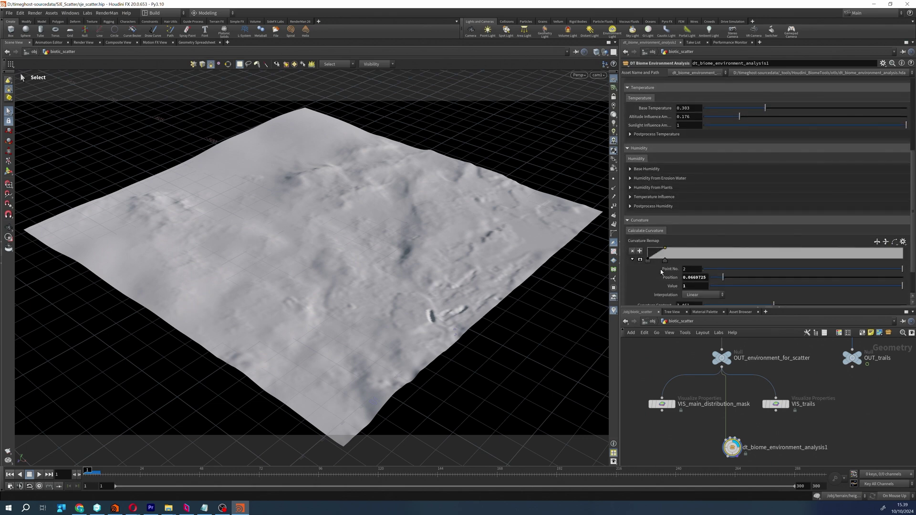
click(662, 94)
click(694, 104)
click(703, 106)
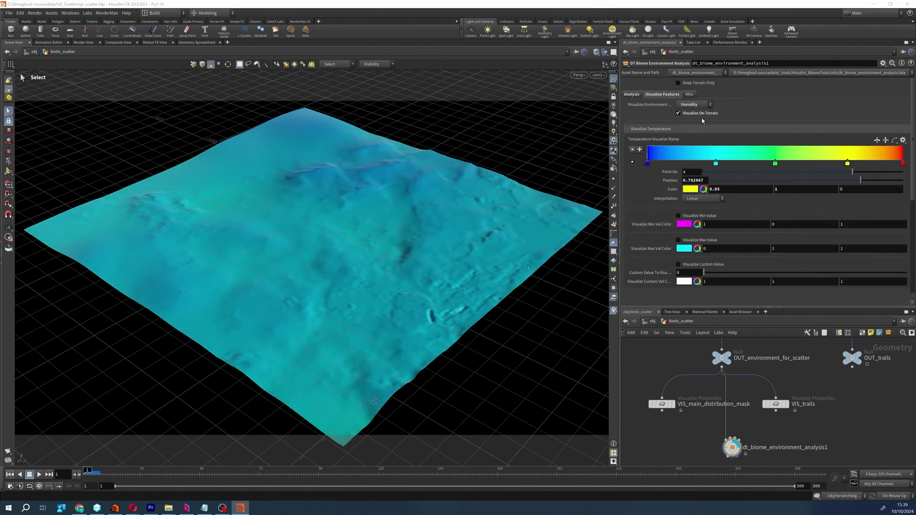
click(698, 160)
Step: Display VIS_trails, OUT_trails and VIS_main_distribution_mask in the viewport
click(786, 404)
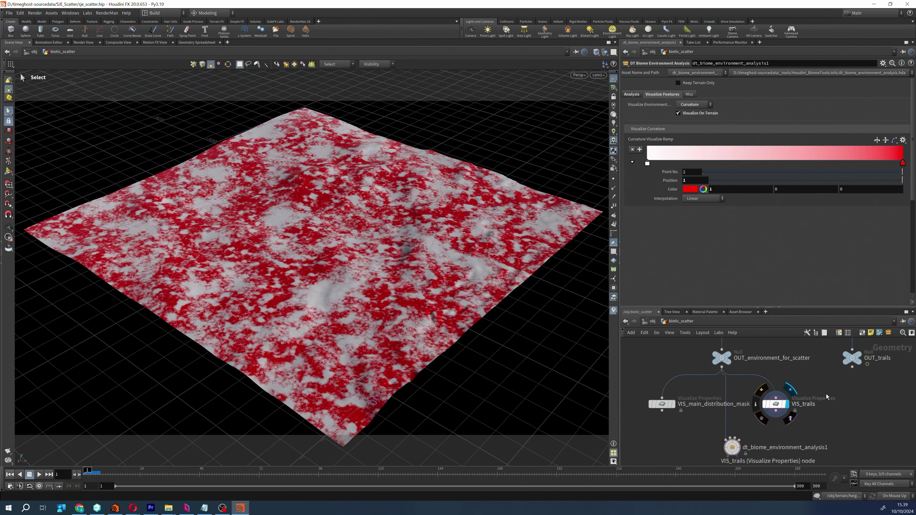
click(863, 349)
click(671, 404)
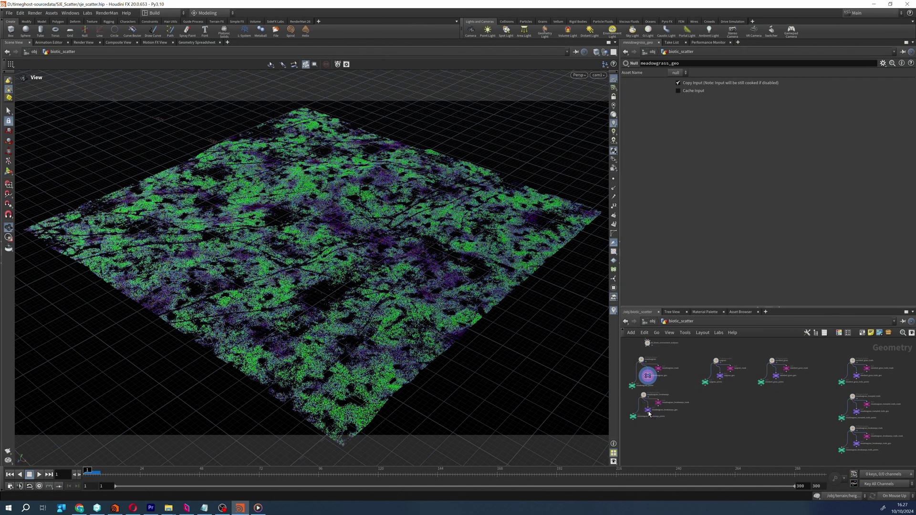
Step: Preview the meadowgrass breakaways, ryegrass, other grass and trails scatter geometry one by one
click(648, 411)
click(719, 377)
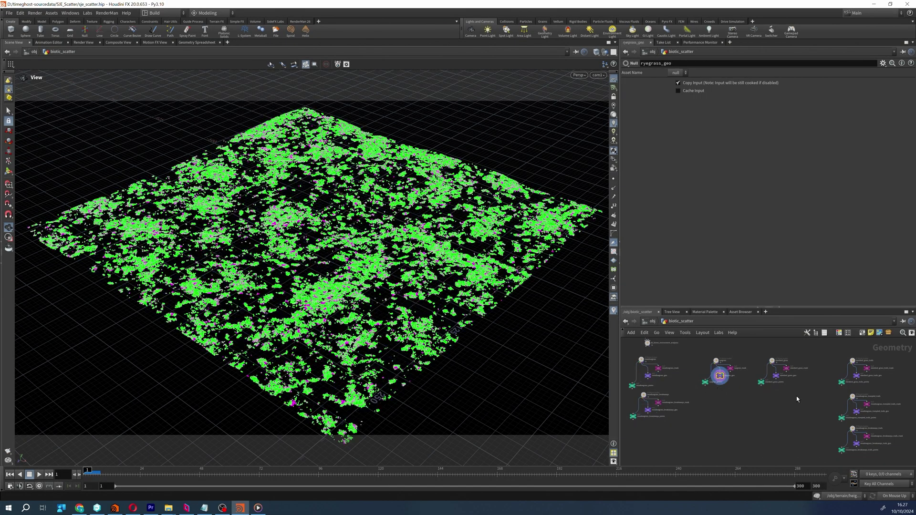
click(775, 375)
key(r)
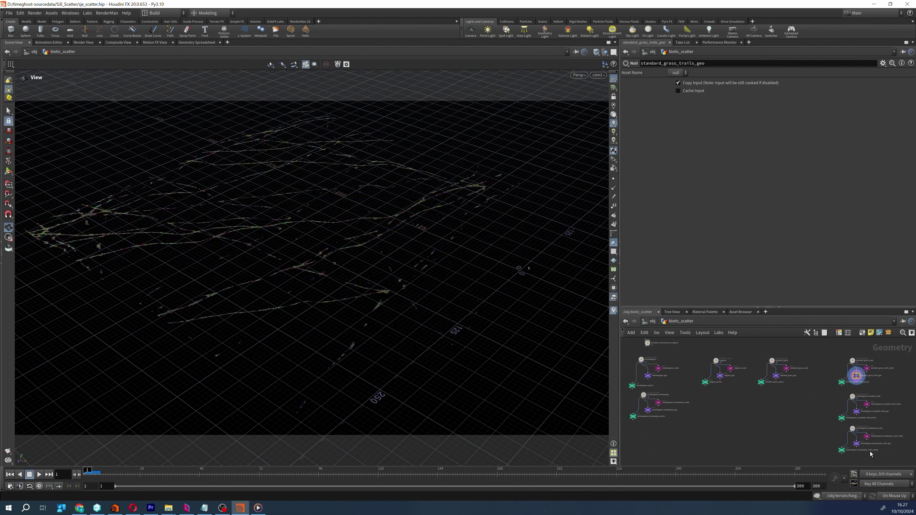
click(856, 444)
click(855, 412)
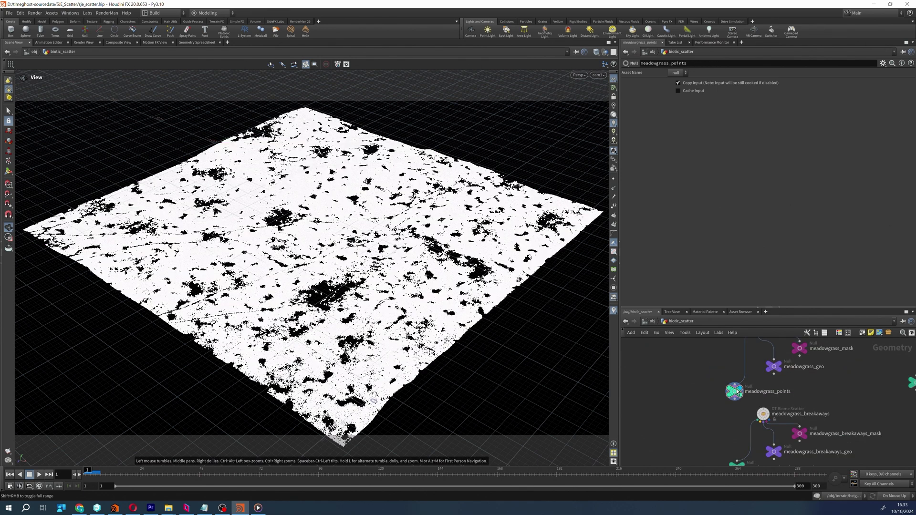
Step: Check meadowgrass_points' info (about 731,000 points), then display merge_all_points
click(718, 393)
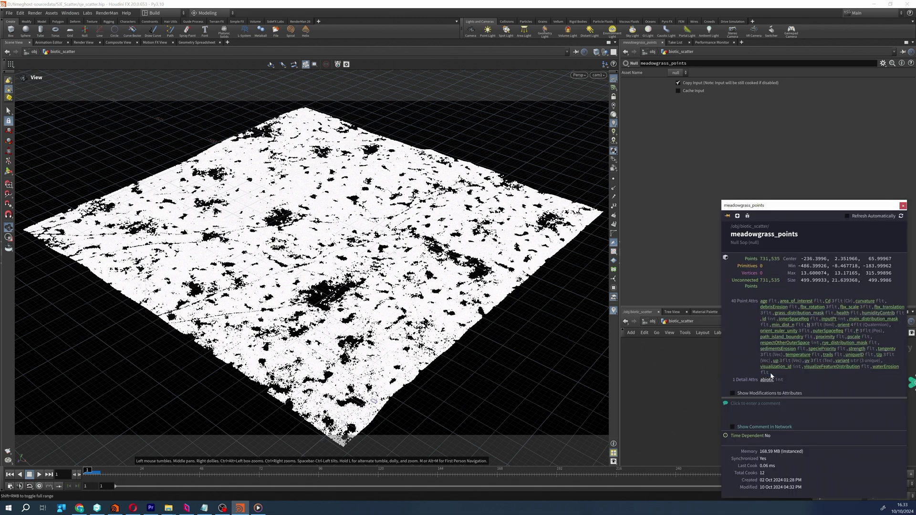
click(904, 207)
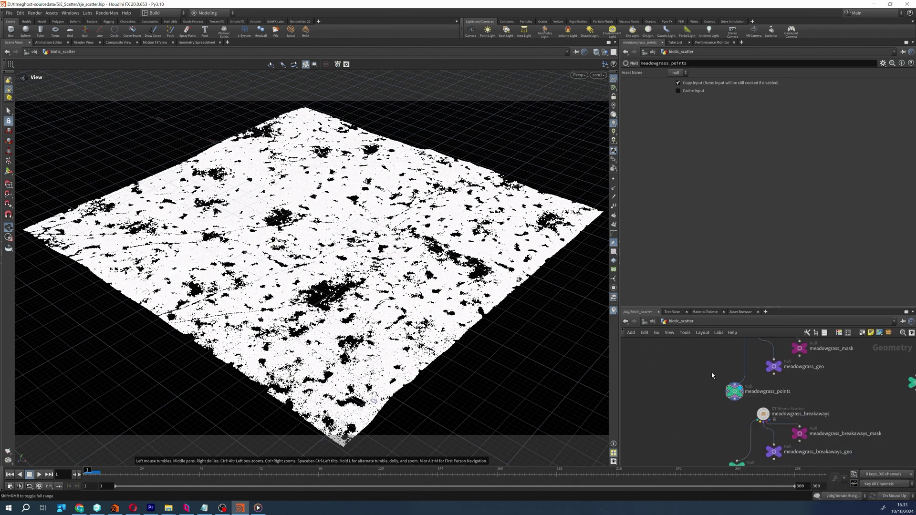
scroll(714, 369, up, 3)
click(716, 368)
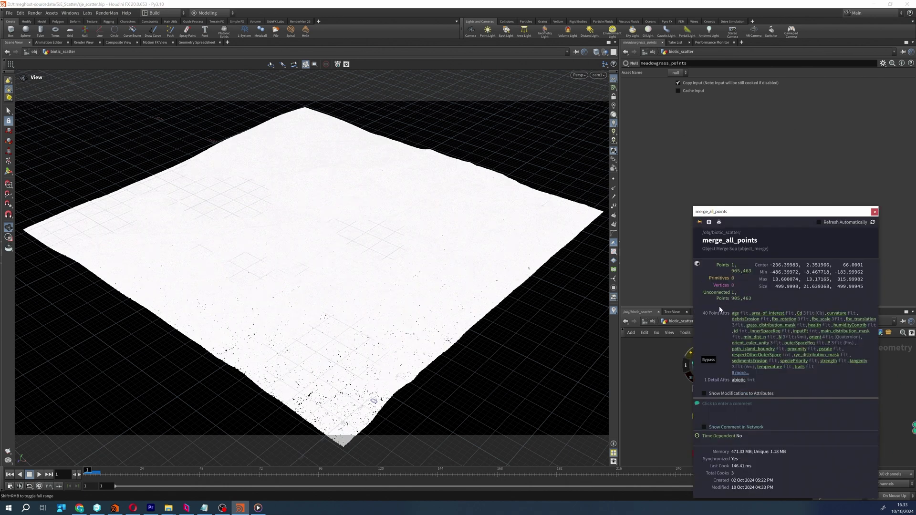
Step: Display dt_biome_export_point_cache over the framed terrain and dive inside that node
click(875, 212)
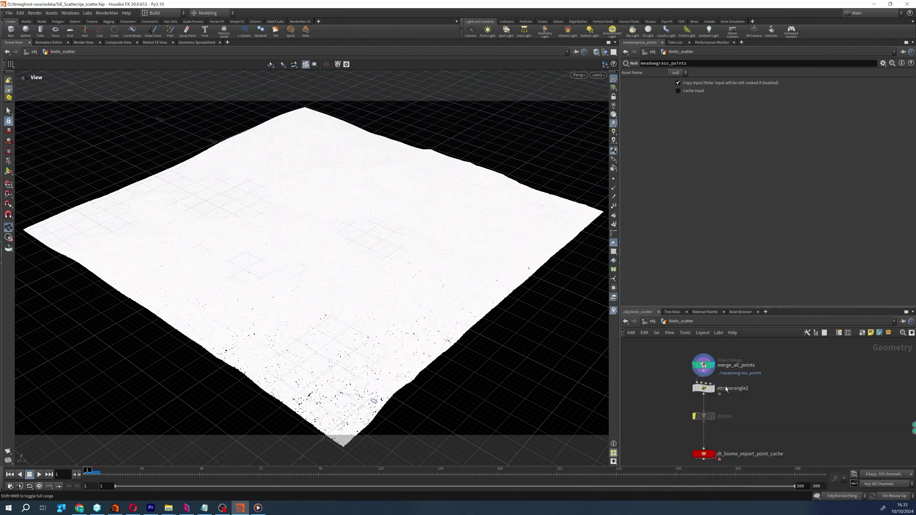
scroll(726, 389, up, 2)
click(721, 401)
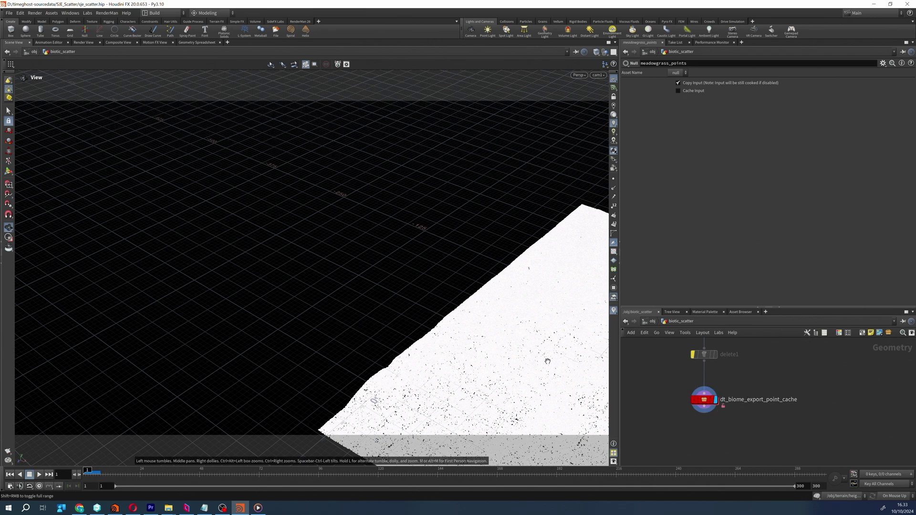
key(f)
drag(655, 417, 655, 415)
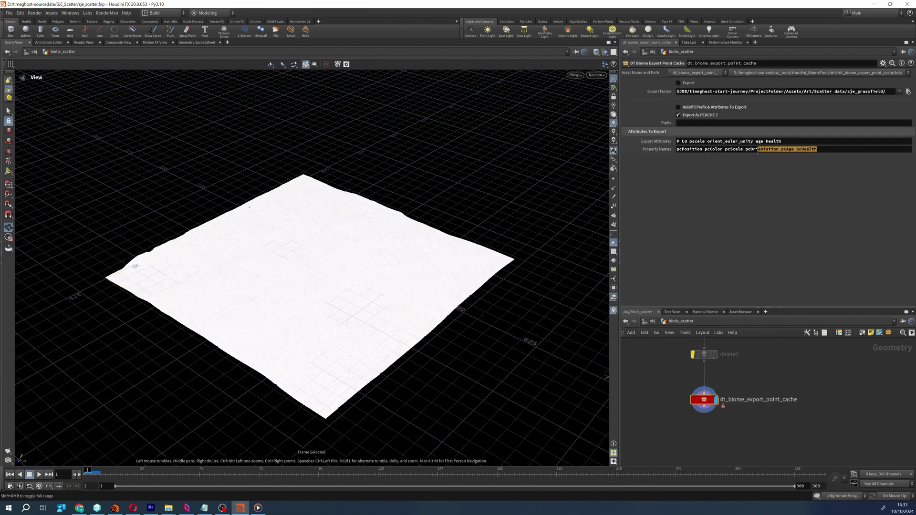
double_click(709, 402)
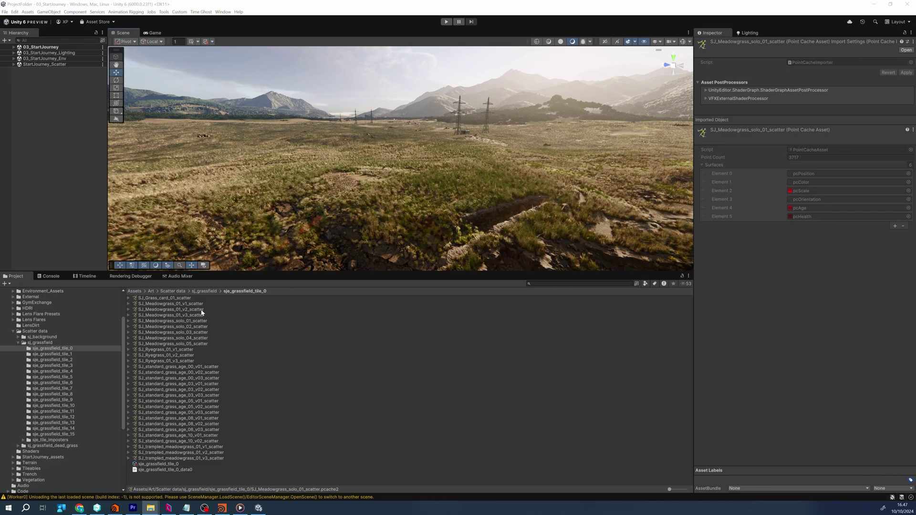
Step: Inspect the Meadowgrass 01_v1, 01_v3 and solo_04 scatter point caches
click(198, 305)
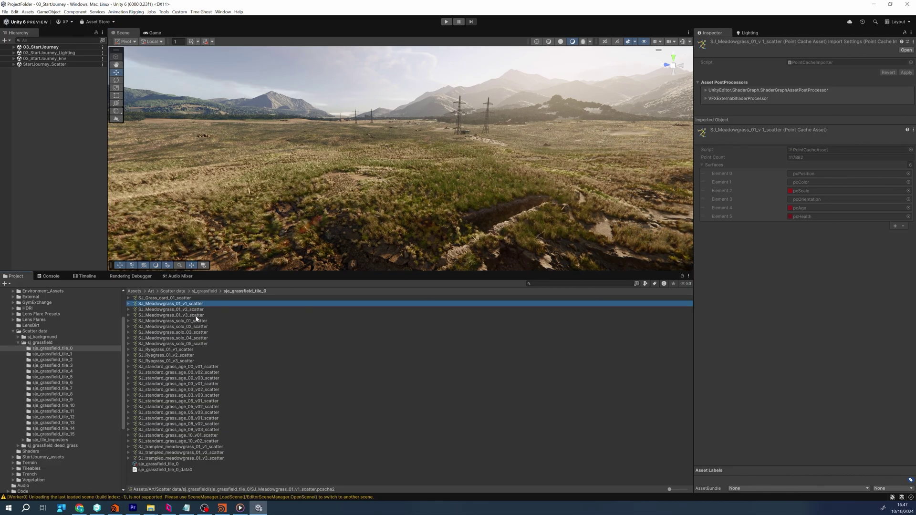
click(196, 315)
click(195, 338)
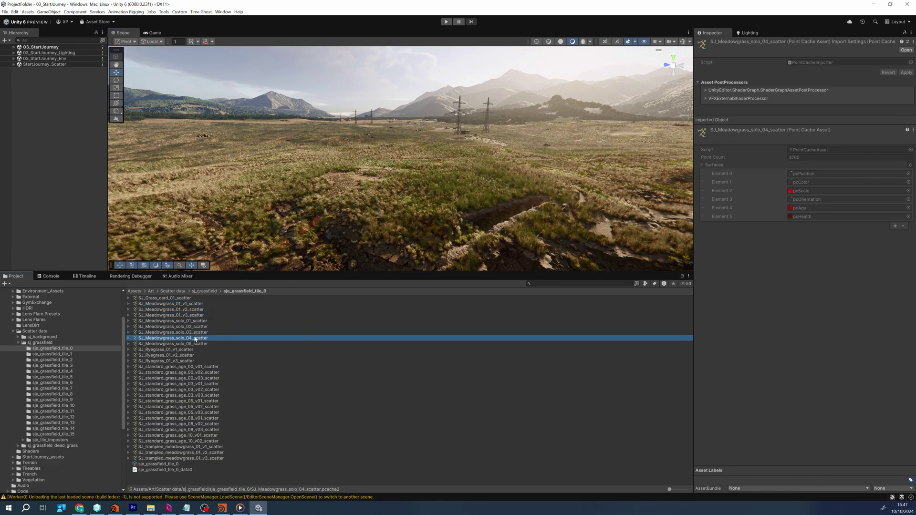
Step: View solo_04's pcAge, pcHealth and pcPosition textures, then return to its settings
click(129, 338)
click(158, 343)
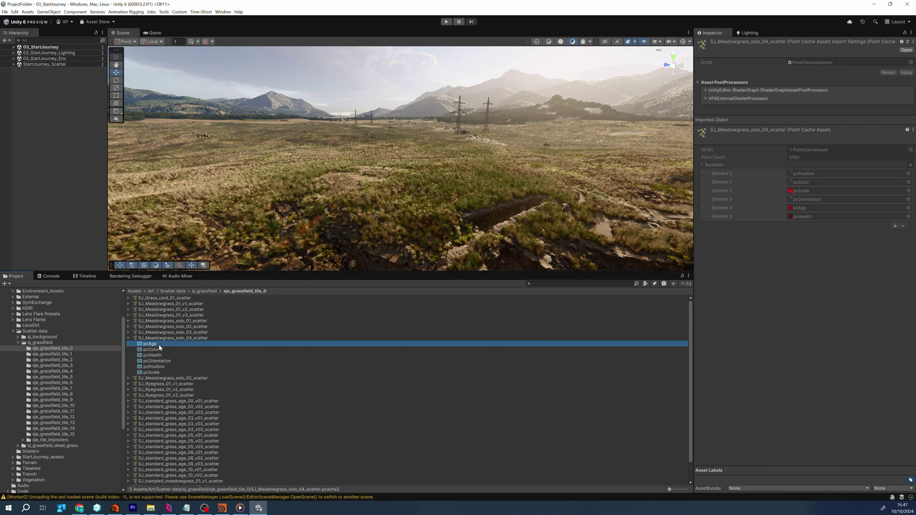
click(160, 355)
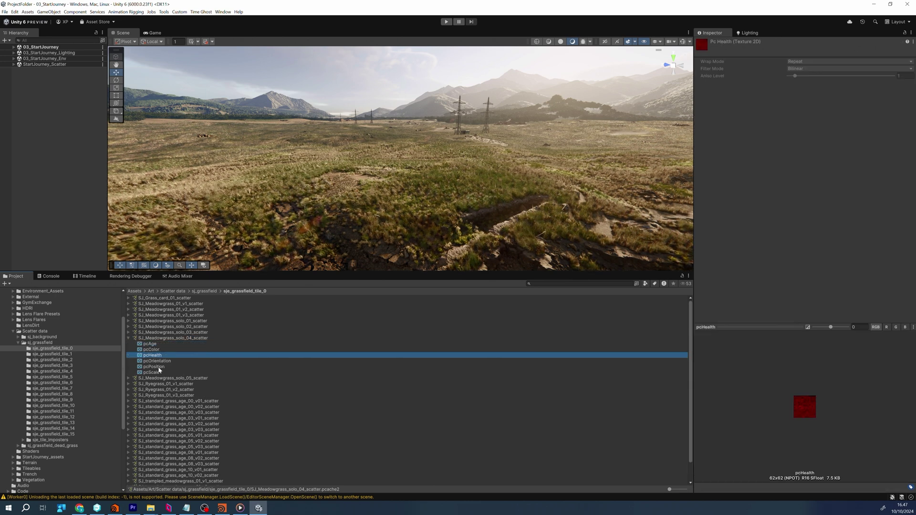
click(157, 366)
click(194, 338)
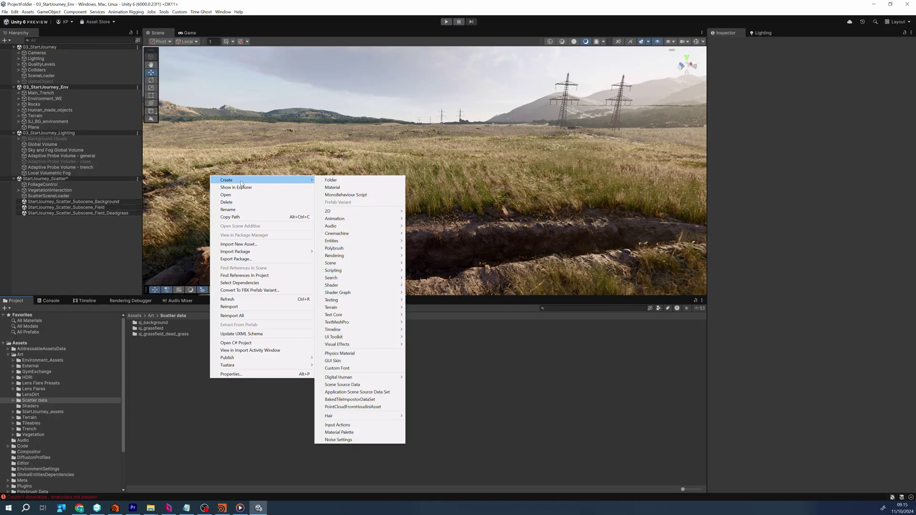
Step: Create a point cloud asset and add all sje_grassfield_tile_0 scatter files as point caches
click(352, 406)
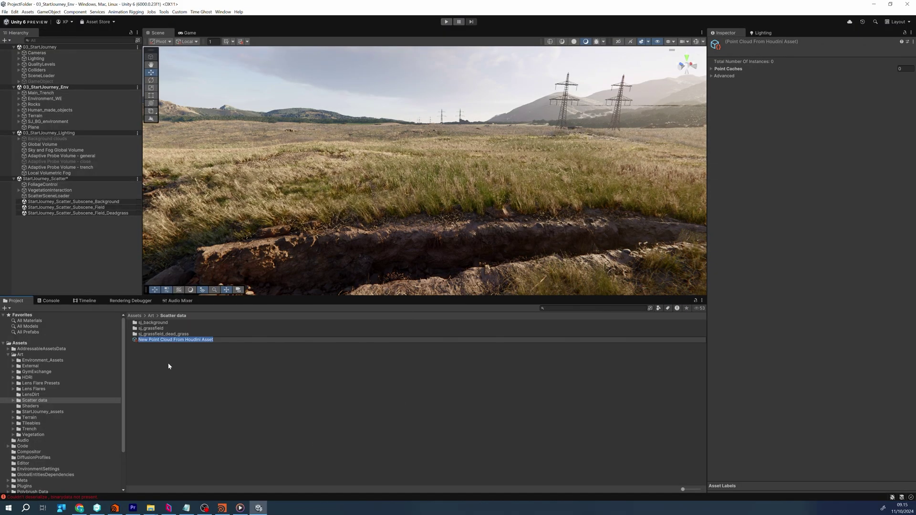
key(Return)
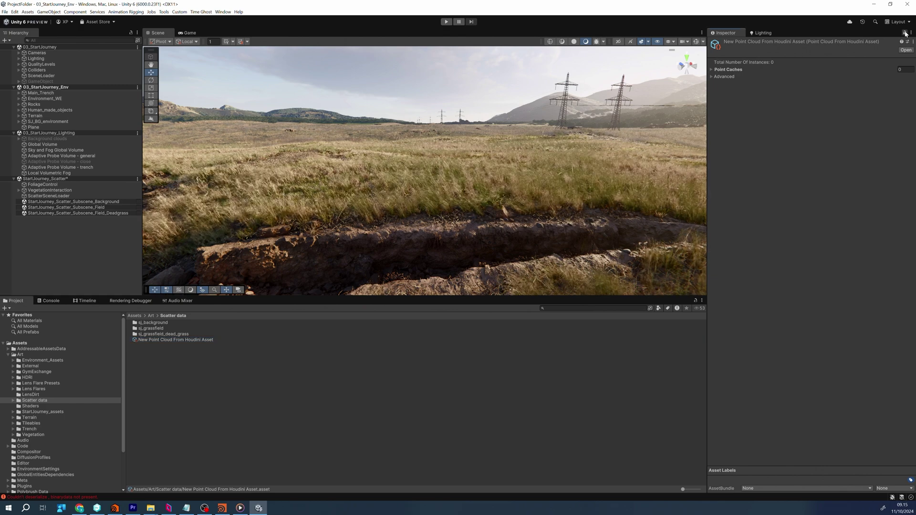
double_click(159, 328)
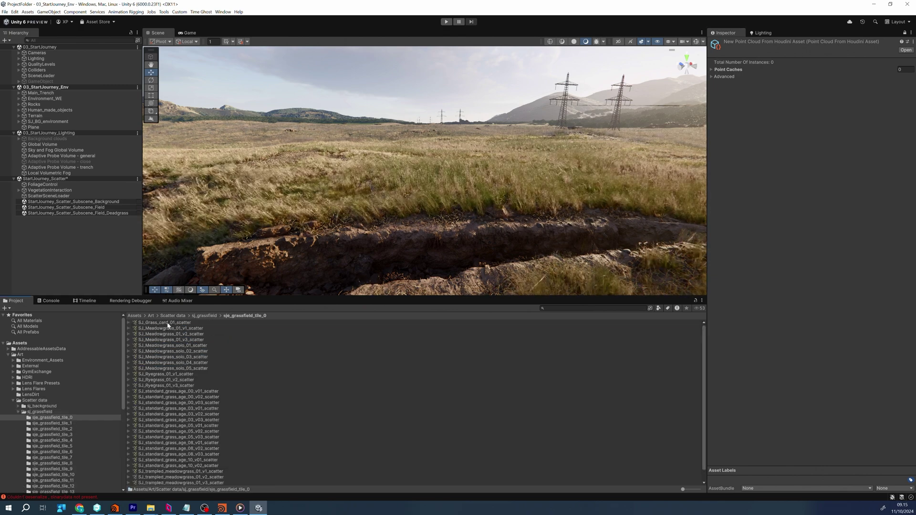
shift+click(203, 474)
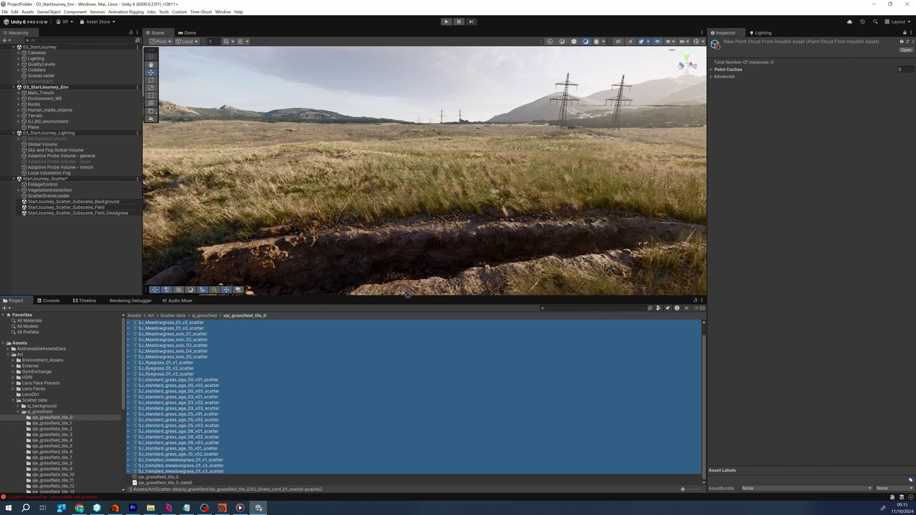
drag(203, 473, 742, 72)
click(711, 69)
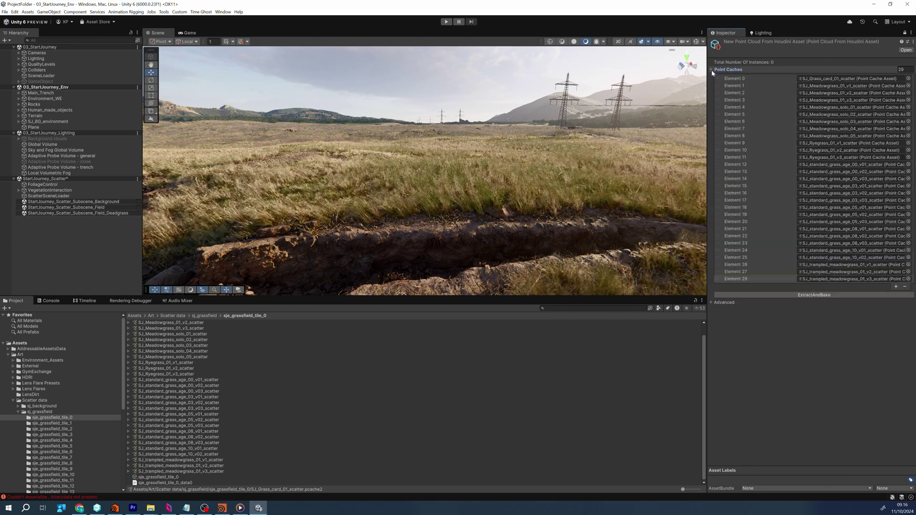
Step: Bake the point caches into grass instances and show the asset's prefab list
click(805, 296)
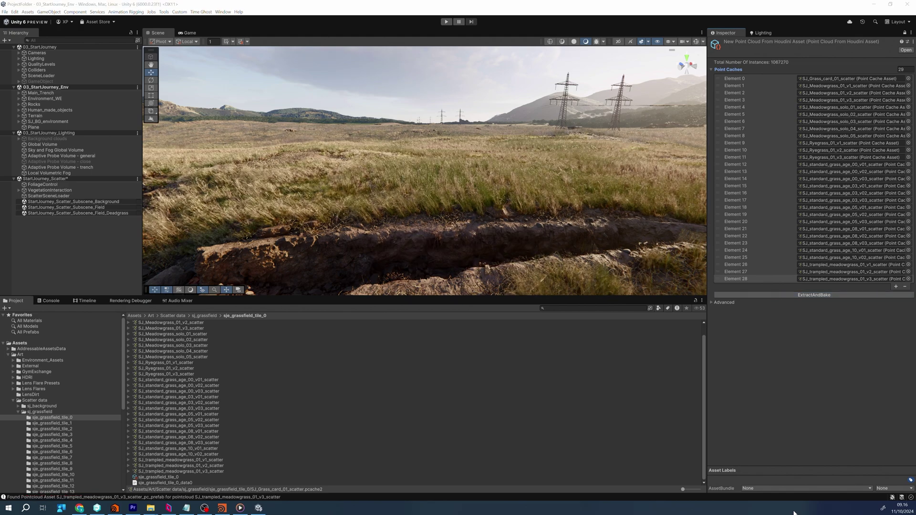
click(716, 303)
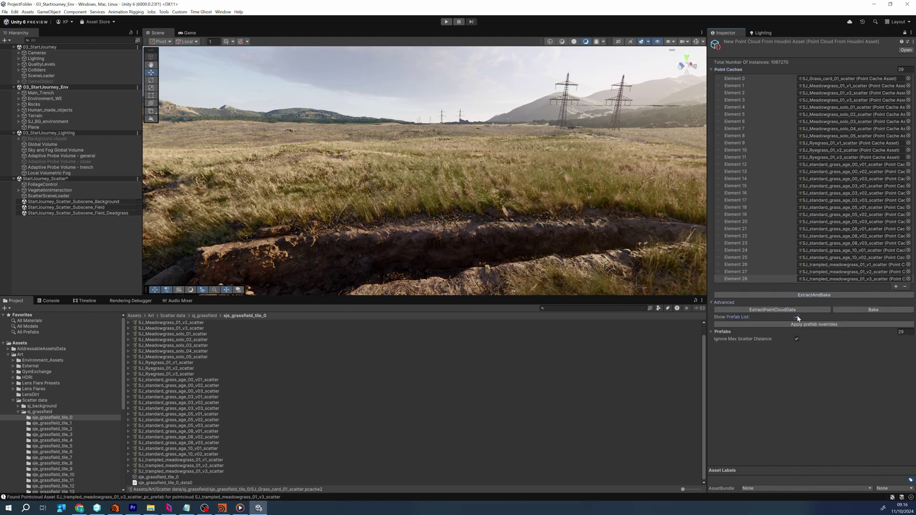
click(795, 317)
scroll(913, 325, down, 5)
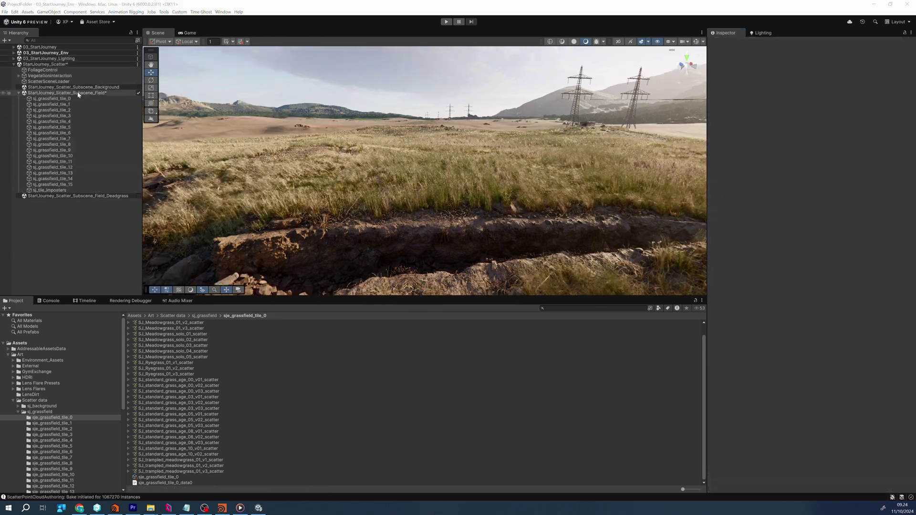
Step: Create an empty child object named Grass in the field subscene
click(79, 95)
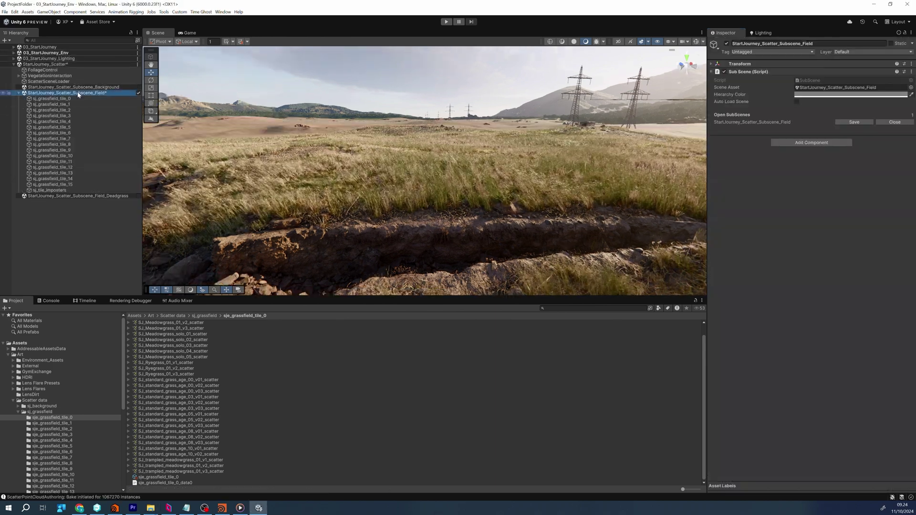
right_click(78, 95)
click(163, 183)
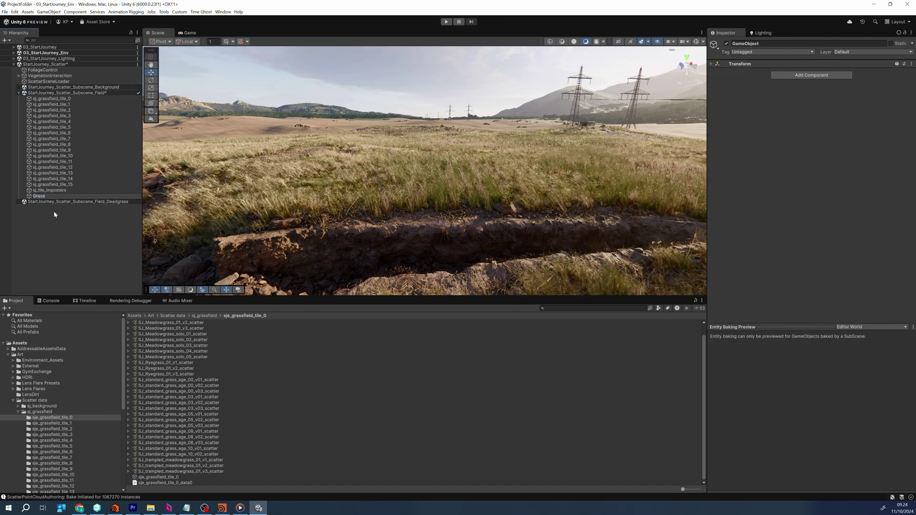
text(Grass)
key(Return)
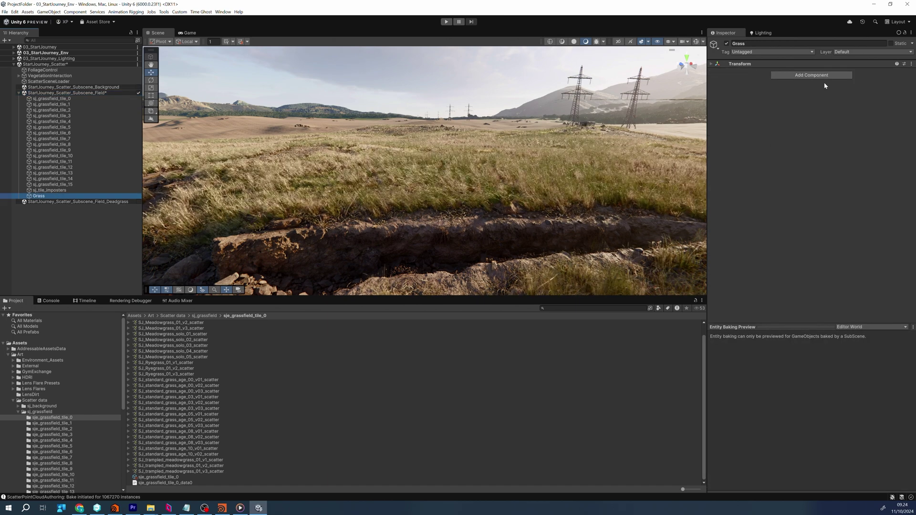
Step: Add Scatter Point Cloud Authoring to Grass and assign the tile's point cloud asset
click(815, 75)
click(813, 107)
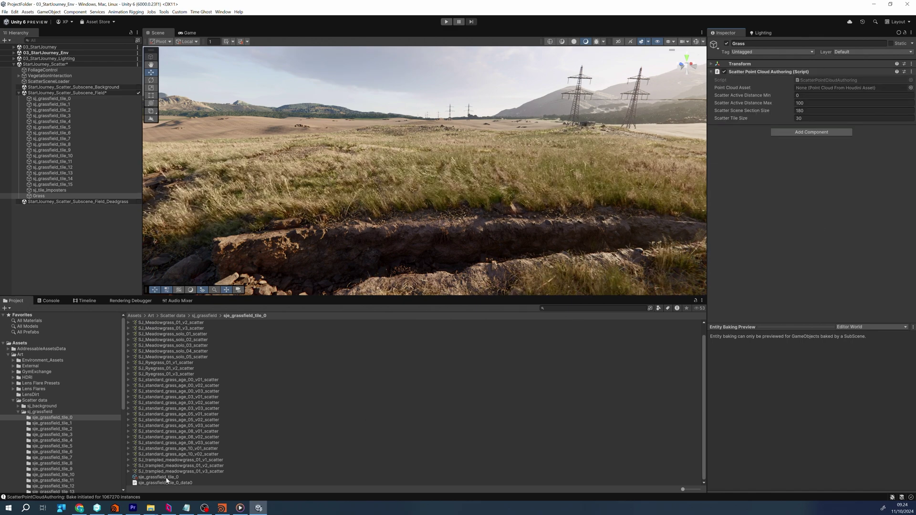
drag(166, 481, 727, 143)
drag(847, 88, 855, 91)
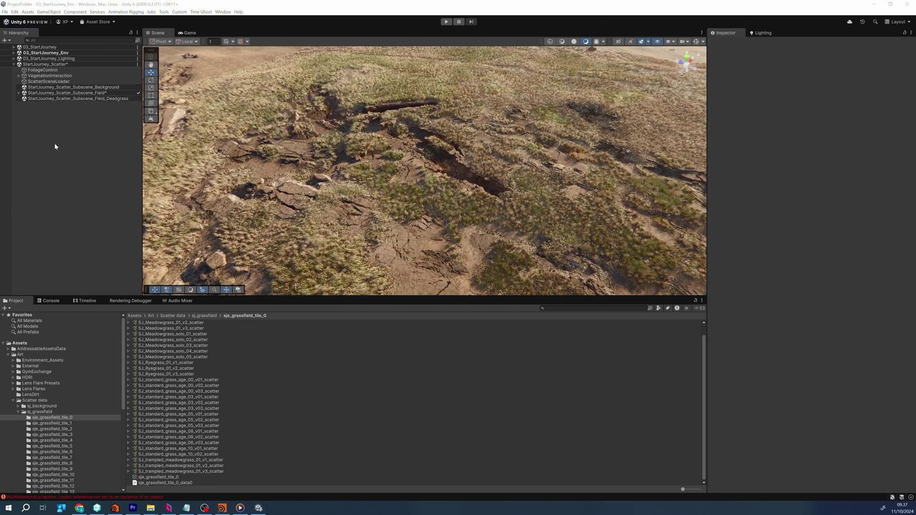
Step: Compare the scatter settings of grassfield tiles 0, 2, 5 and 9, then pull back over the field
mouse_move(8, 94)
click(20, 93)
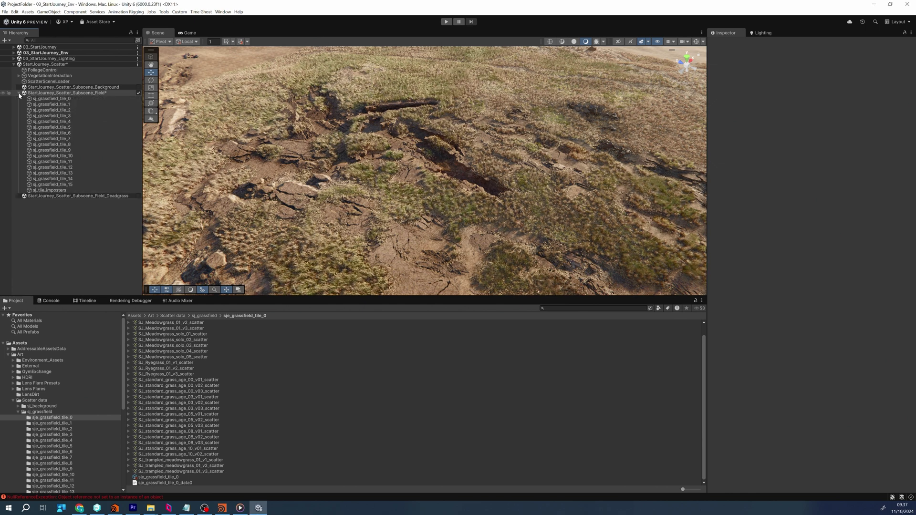
click(54, 98)
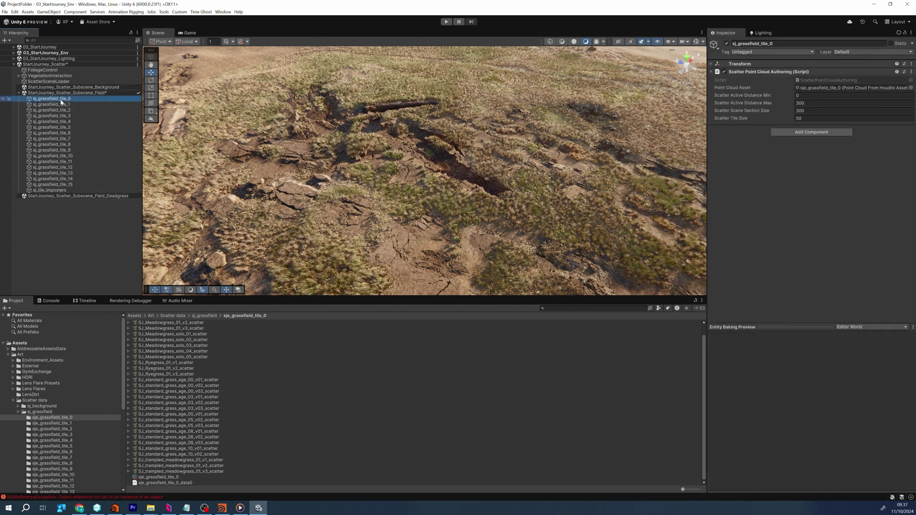
click(62, 112)
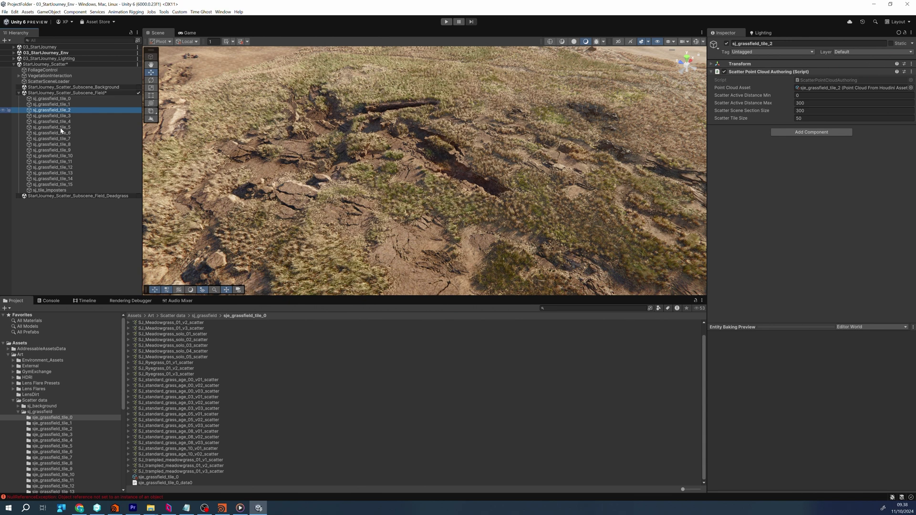
click(62, 128)
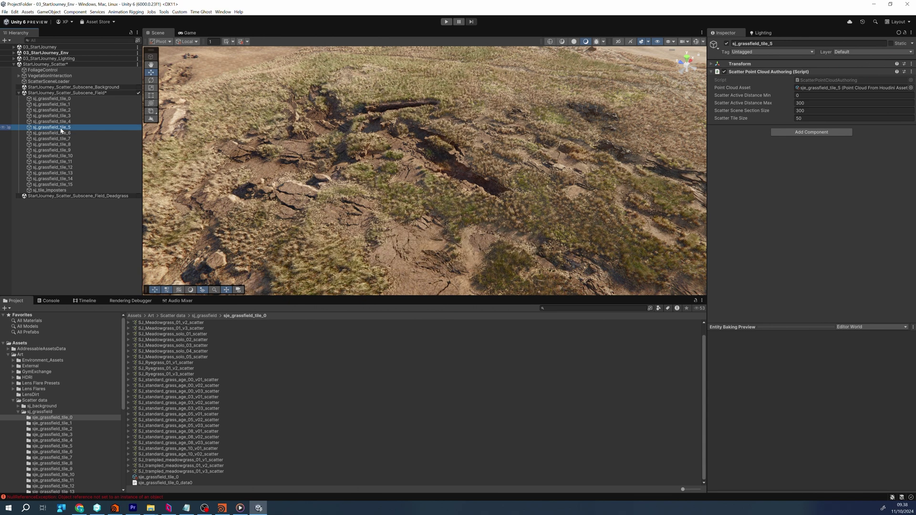
click(69, 150)
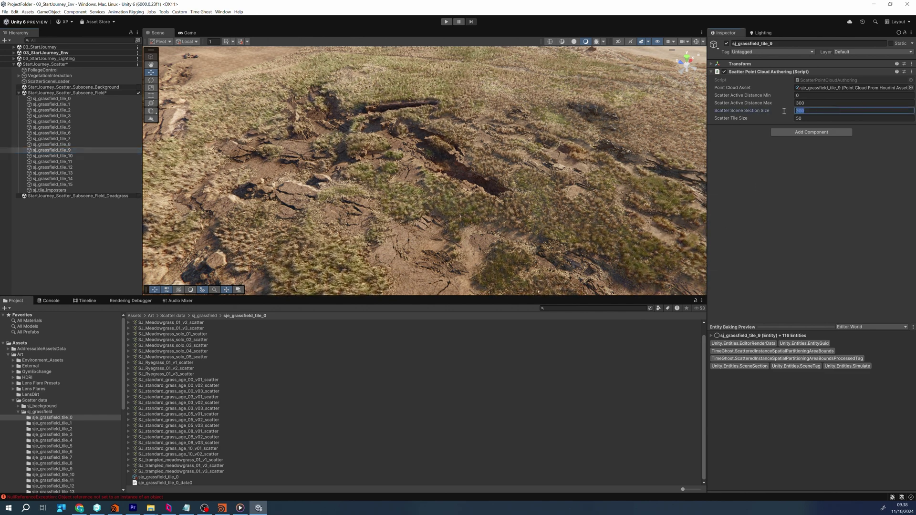
key(Tab)
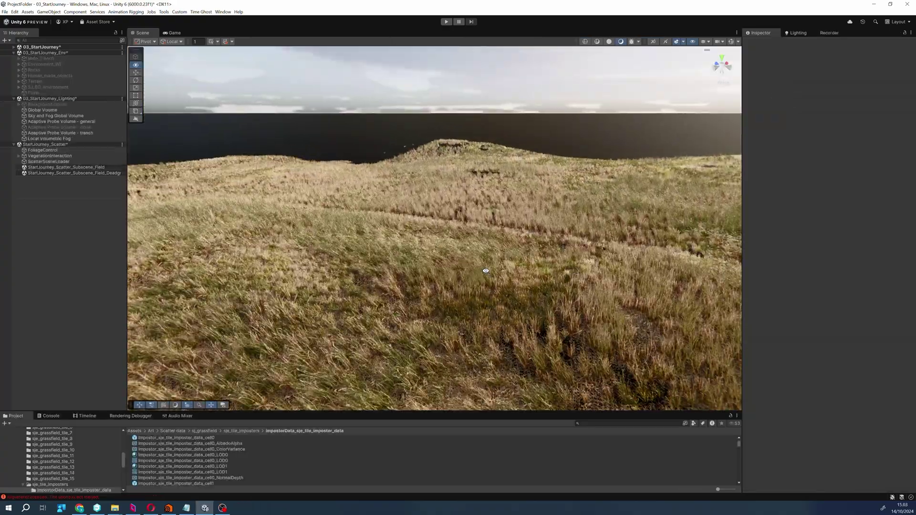
scroll(483, 274, down, 3)
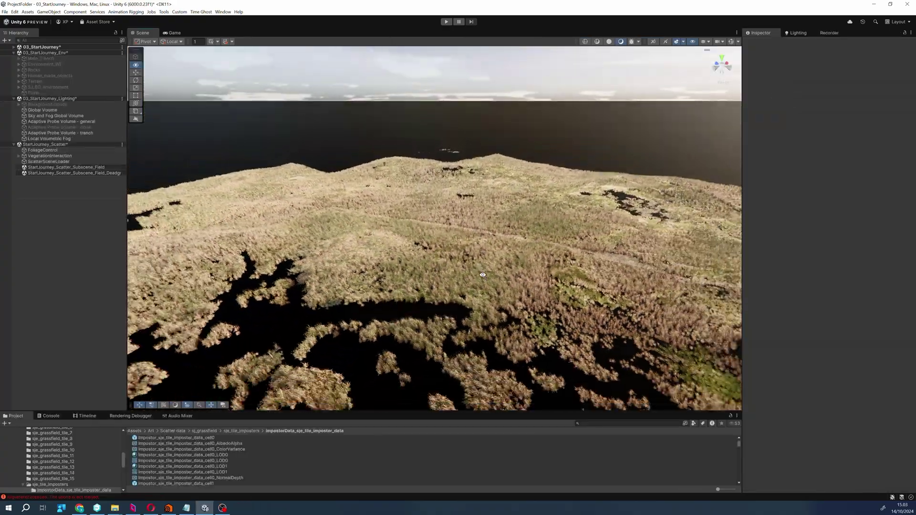
scroll(480, 274, down, 3)
scroll(477, 274, down, 3)
scroll(474, 273, down, 3)
mouse_move(475, 273)
right_down()
mouse_move(449, 292)
mouse_move(456, 330)
right_up()
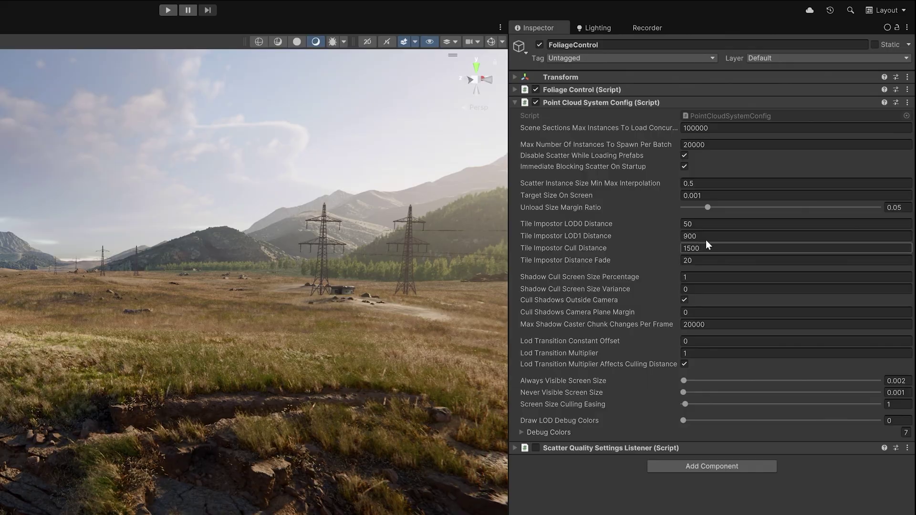
Step: Set Tile Impostor LOD0 Distance to 0, then fly out and select impostor tiles in the field
click(790, 156)
text(0)
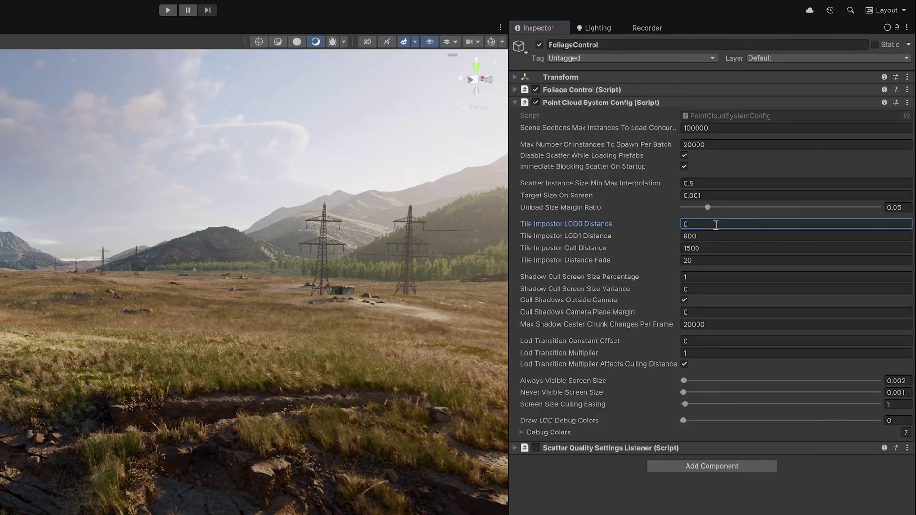
text(0)
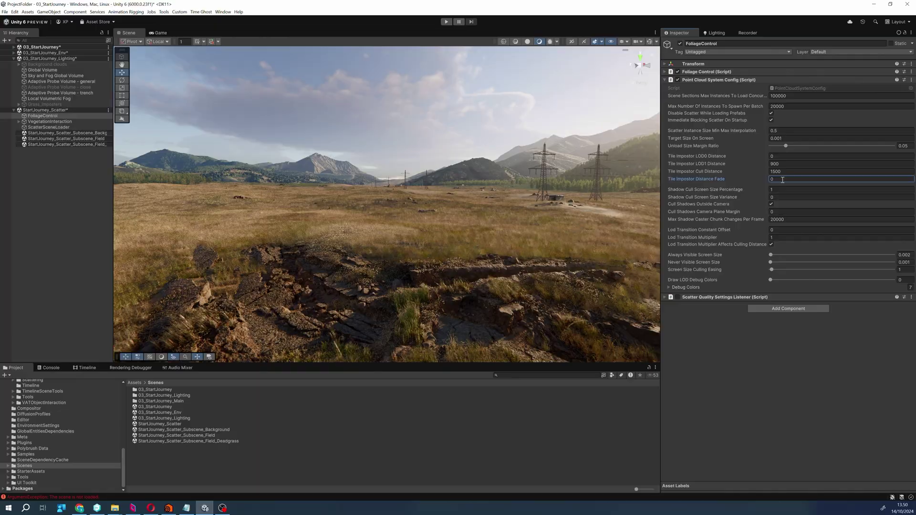
mouse_move(433, 215)
right_down()
mouse_move(400, 201)
mouse_move(462, 201)
right_up()
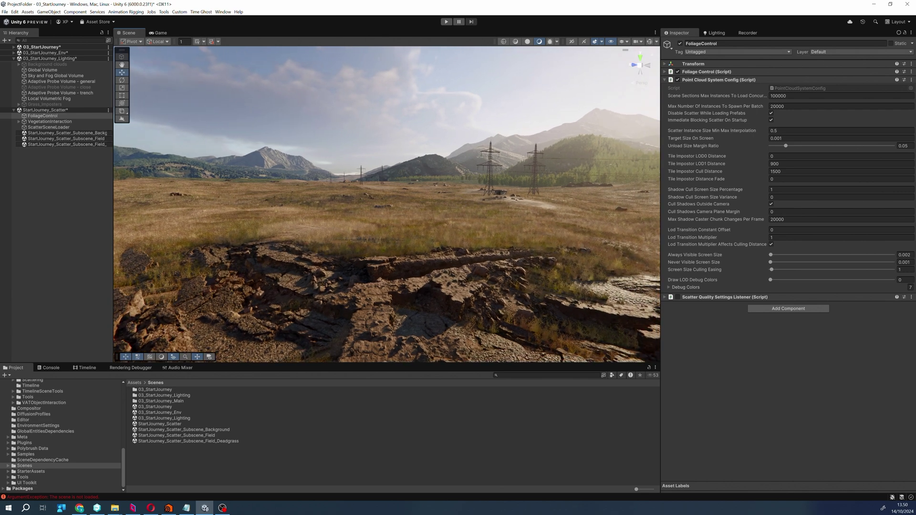
click(424, 184)
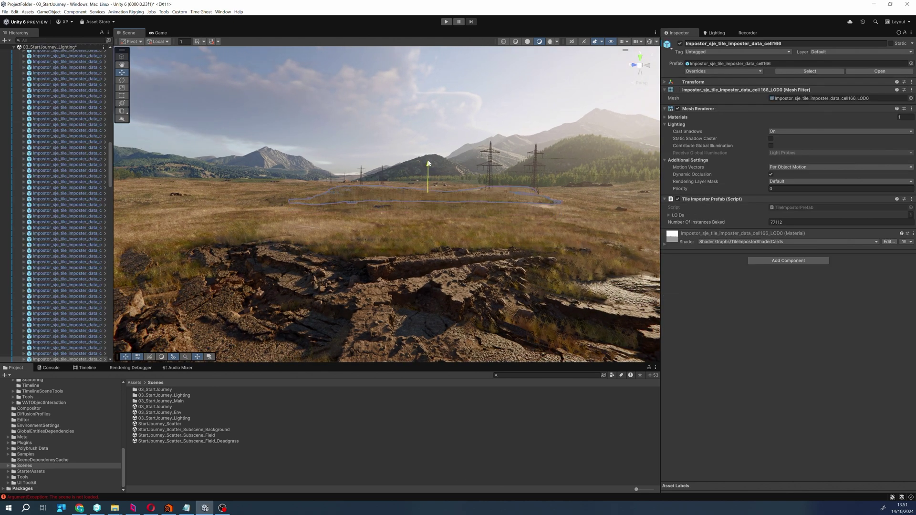
click(284, 198)
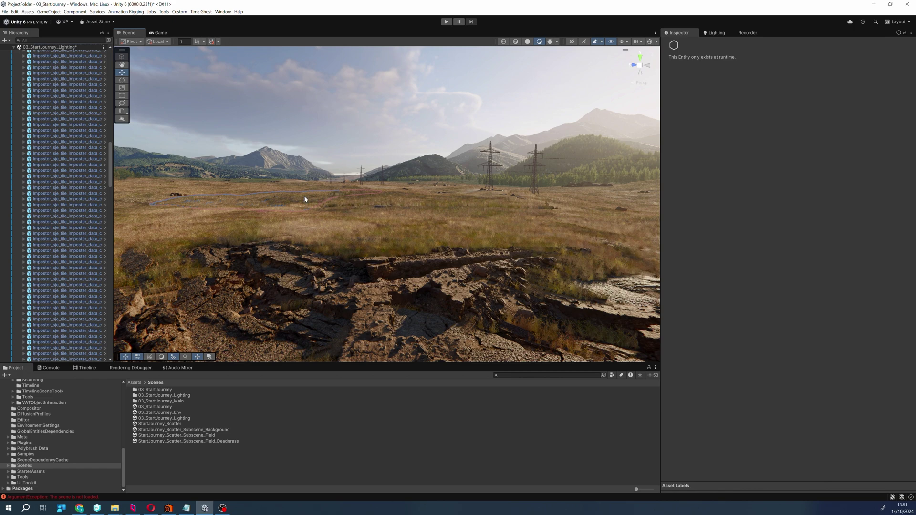
click(288, 180)
mouse_move(302, 172)
right_down()
mouse_move(348, 216)
mouse_move(323, 206)
right_up()
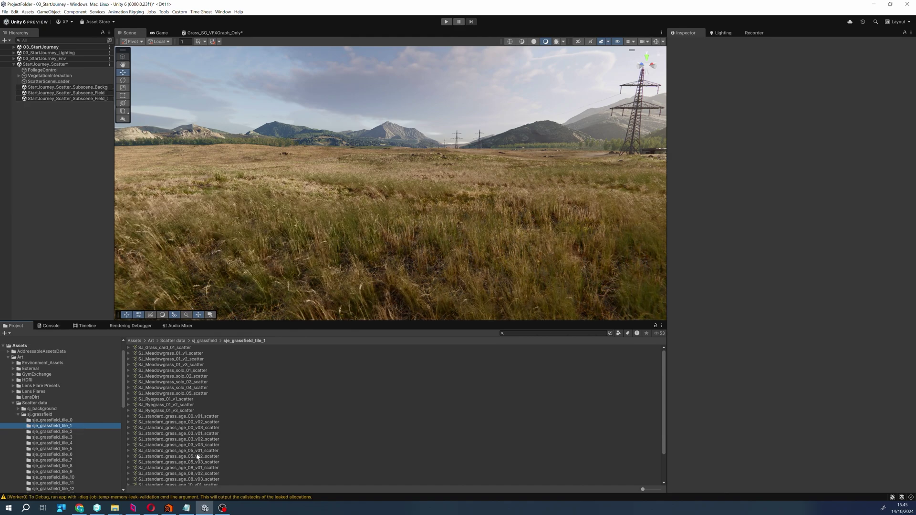
Step: Show sje_grassfield_tile_1's prefab list, preview the Meadowgrass prefab, and raise an impostor tile
click(184, 478)
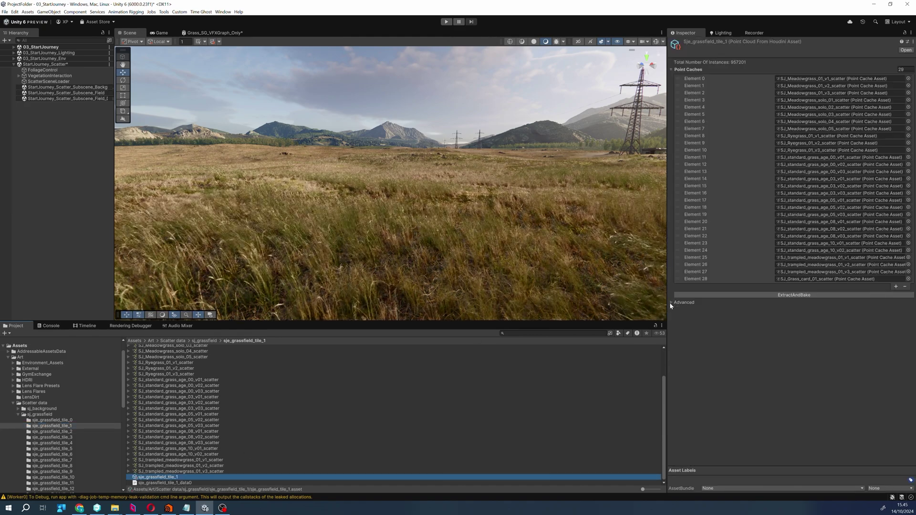
click(673, 304)
click(773, 316)
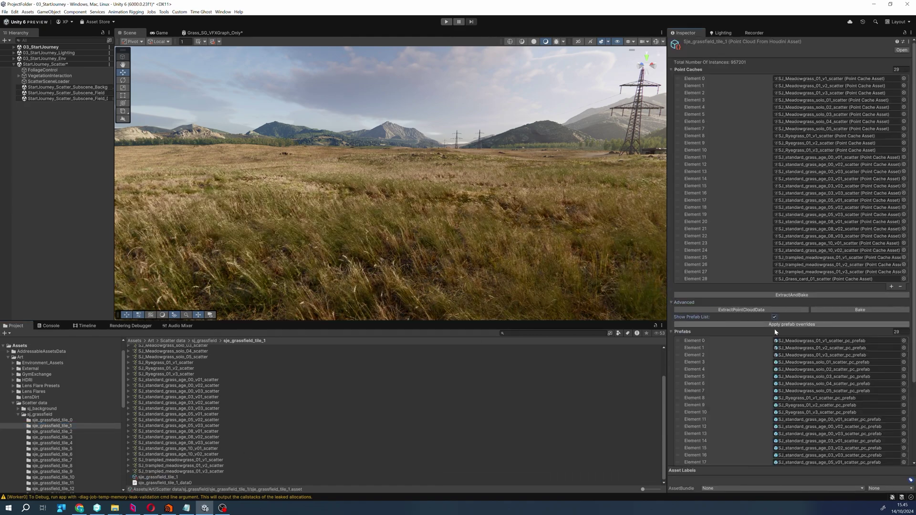
click(801, 343)
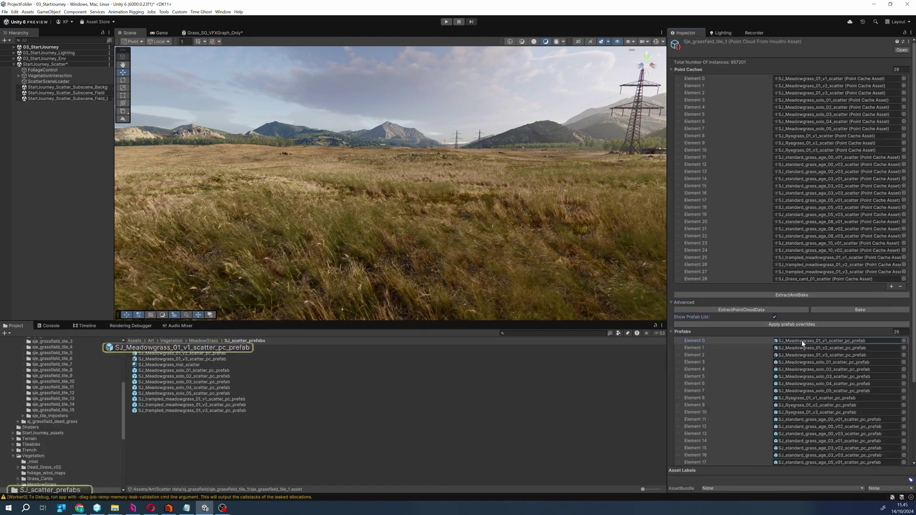
click(229, 348)
mouse_move(769, 315)
mouse_down()
mouse_move(746, 311)
mouse_move(766, 321)
mouse_up()
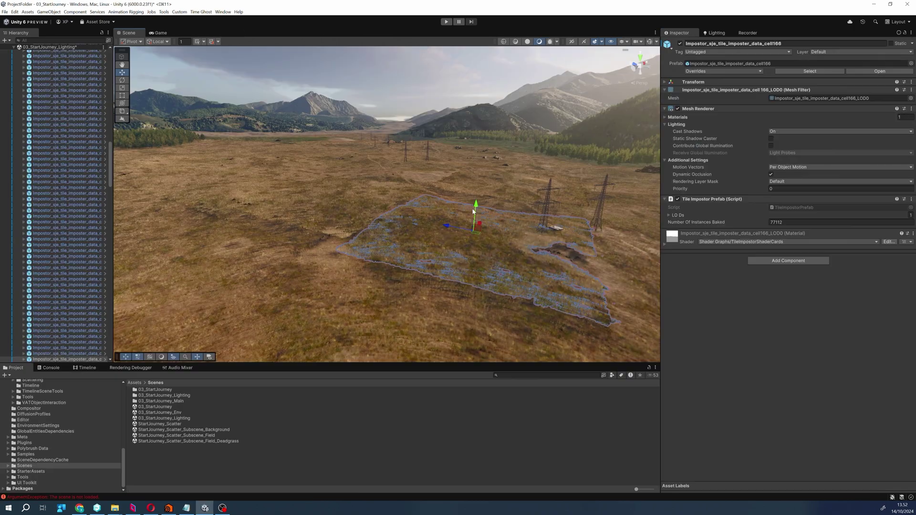
drag(477, 207, 474, 187)
mouse_move(473, 225)
alt+mouse_down()
mouse_move(437, 234)
mouse_move(439, 205)
alt+mouse_up()
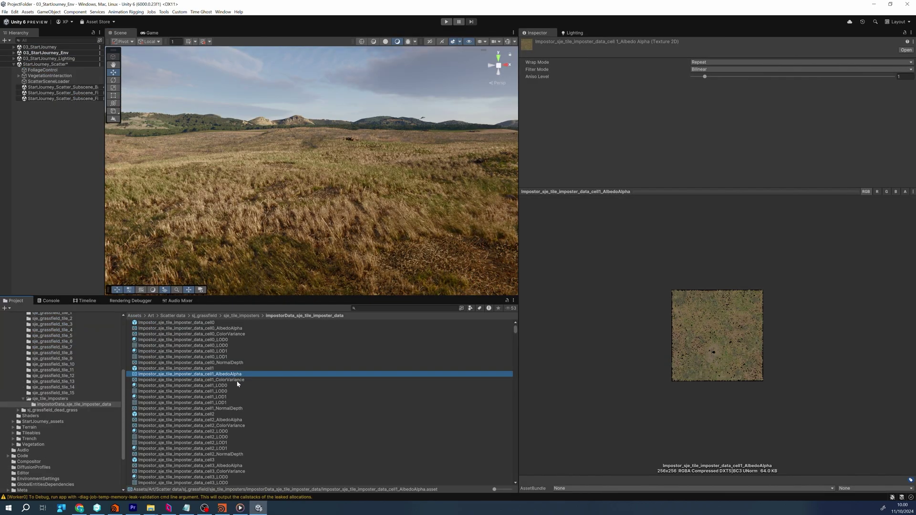
Step: View the cell1 ColorVariance impostor texture
key(Down)
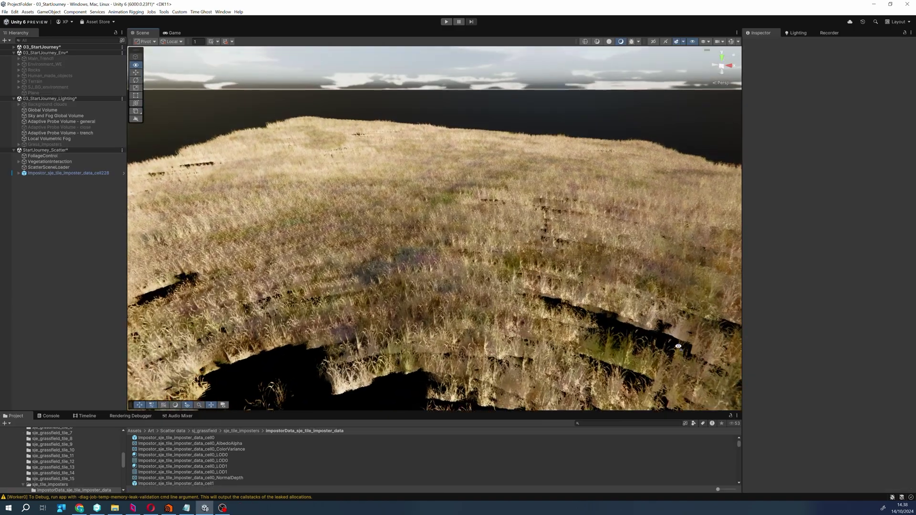
right_drag(678, 346, 673, 331)
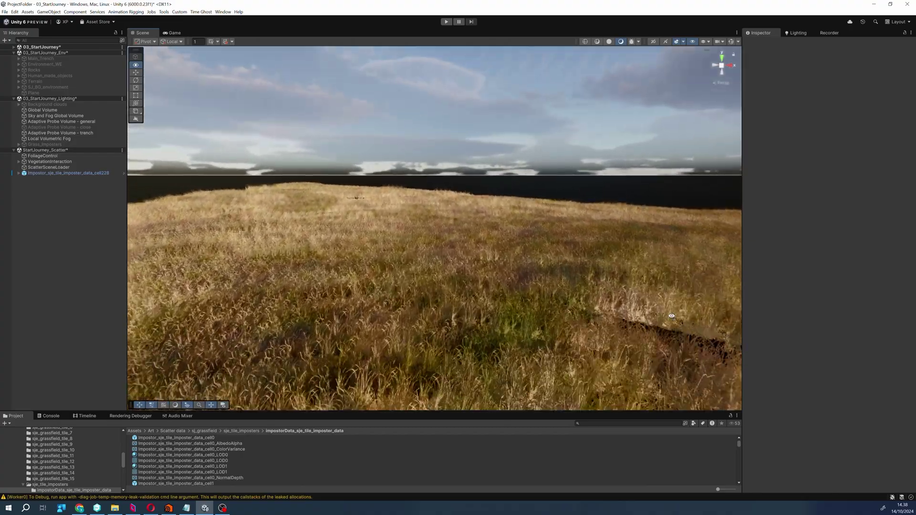
right_drag(674, 330, 671, 305)
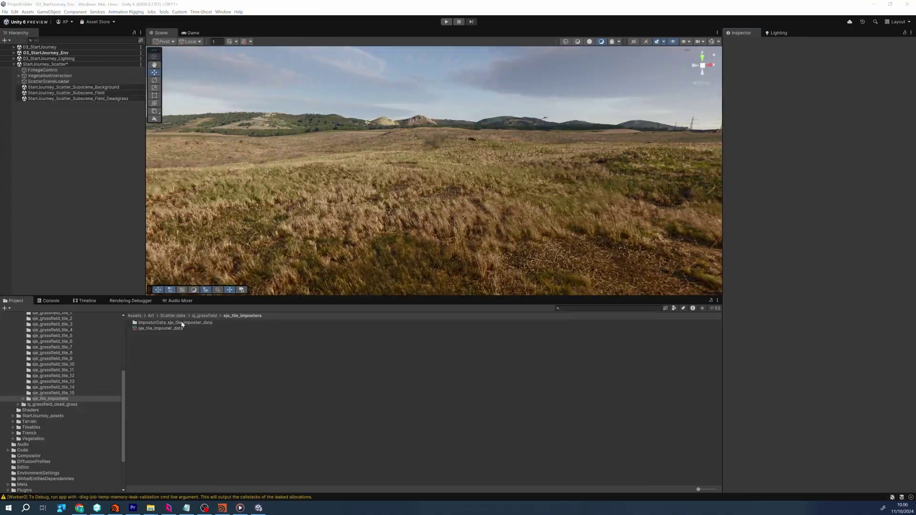
Step: Open the tile ImpostorData folder and inspect cell0's prefab mesh, ColorVariance texture and LOD0 material
double_click(182, 322)
click(179, 323)
drag(723, 215, 518, 214)
drag(657, 300, 676, 191)
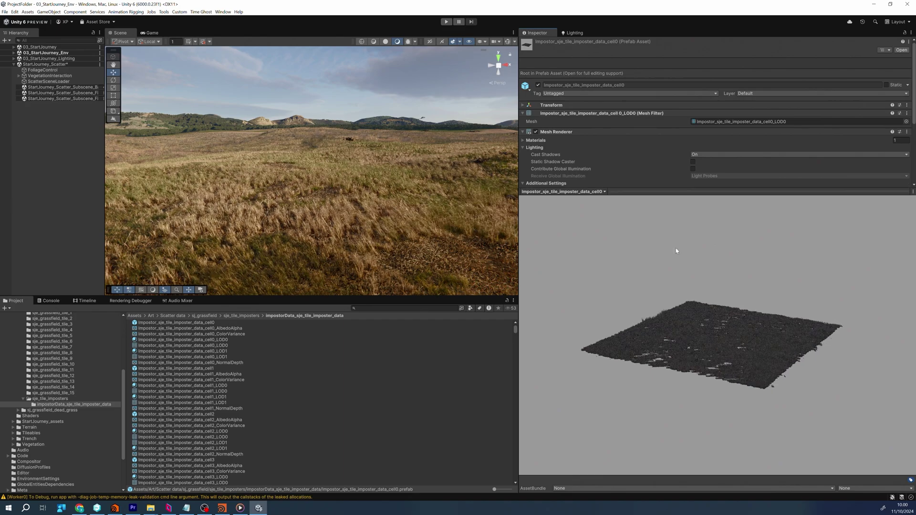
drag(705, 295, 694, 353)
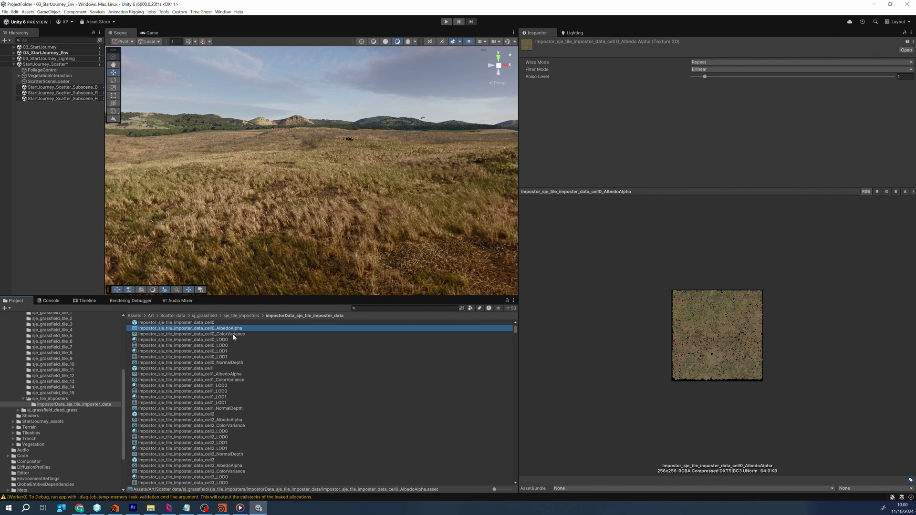
click(233, 333)
click(228, 341)
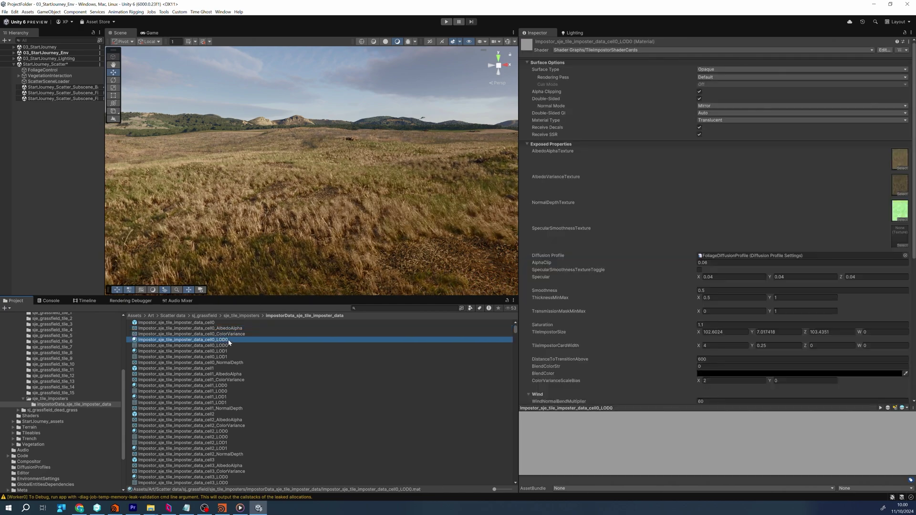
Step: Inspect the cell1 impostor prefab mesh, its textures and its LOD0 material
click(213, 369)
drag(655, 359, 717, 379)
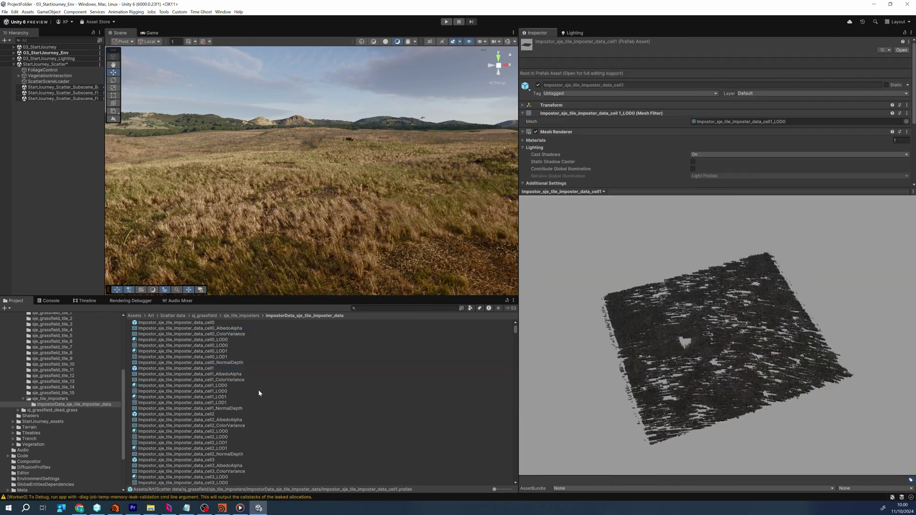
click(238, 375)
click(229, 386)
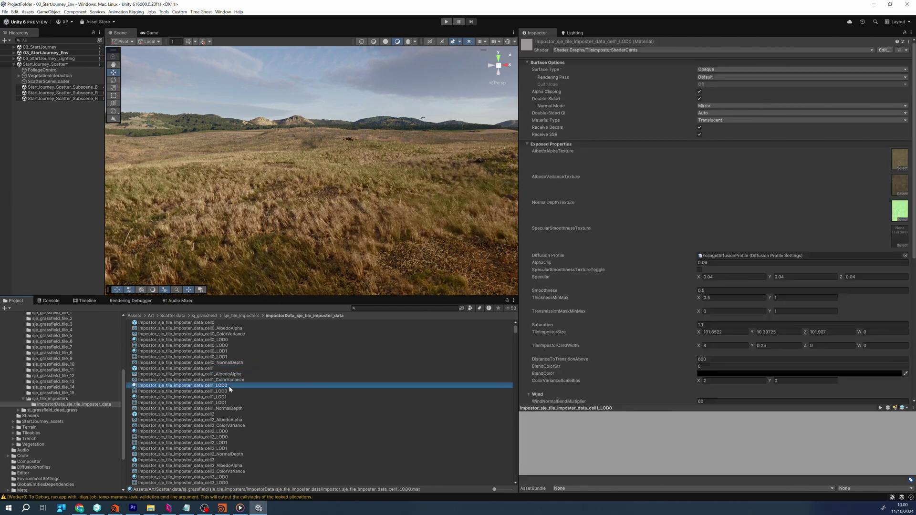
Step: Preview the cell3, cell4 and cell5 impostor prefab meshes
click(210, 460)
mouse_move(638, 336)
mouse_down()
mouse_move(666, 364)
mouse_move(714, 373)
mouse_up()
scroll(319, 420, down, 5)
click(319, 419)
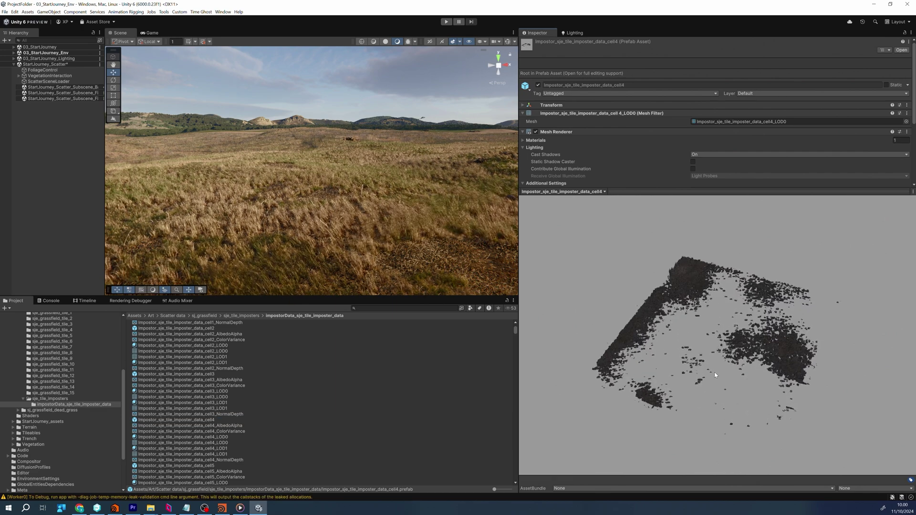
click(283, 465)
drag(679, 344, 693, 355)
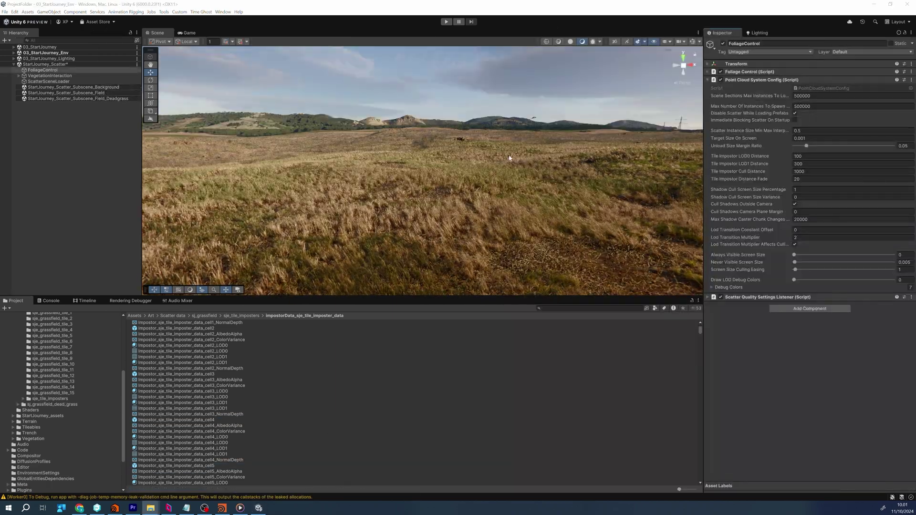
mouse_move(509, 157)
right_down()
mouse_move(489, 142)
mouse_move(548, 154)
right_up()
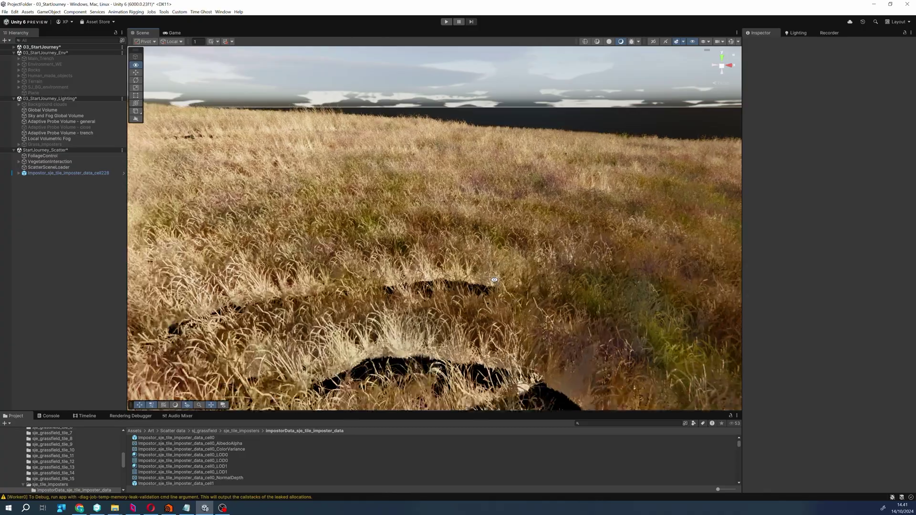
Step: Fly over the grass field, move the impostor generator aside, and place a cypress tree
right_drag(494, 279, 501, 287)
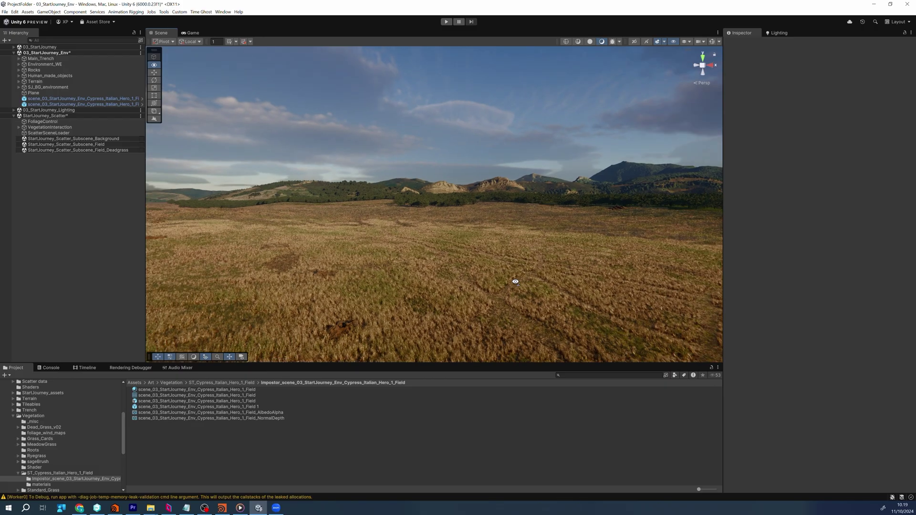
right_drag(520, 283, 629, 287)
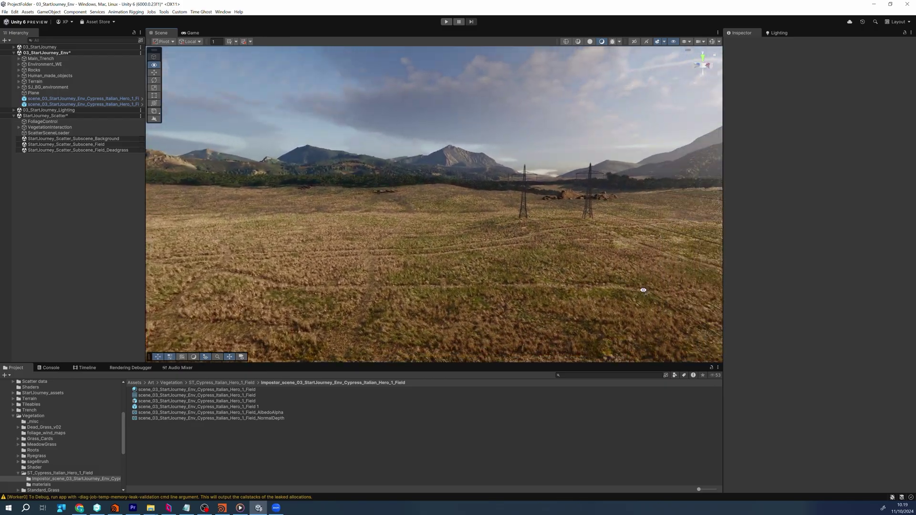
right_drag(629, 288, 616, 510)
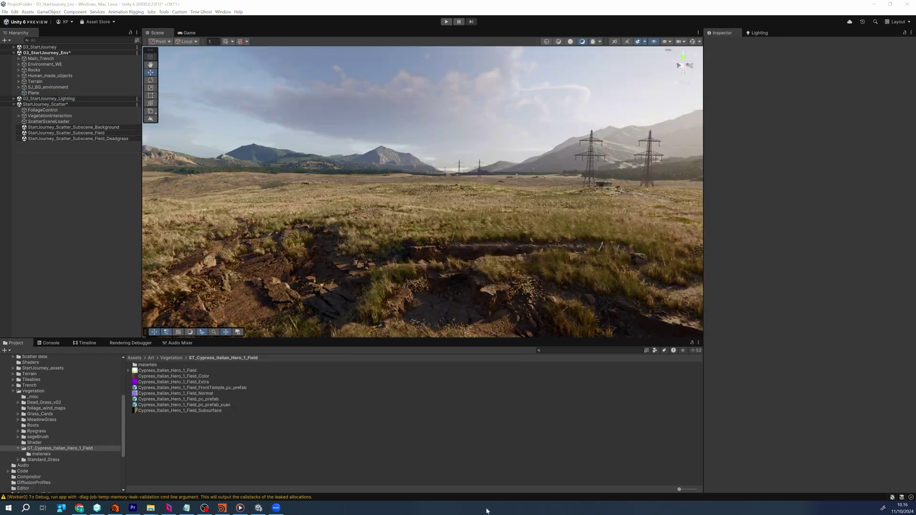
drag(448, 81, 412, 82)
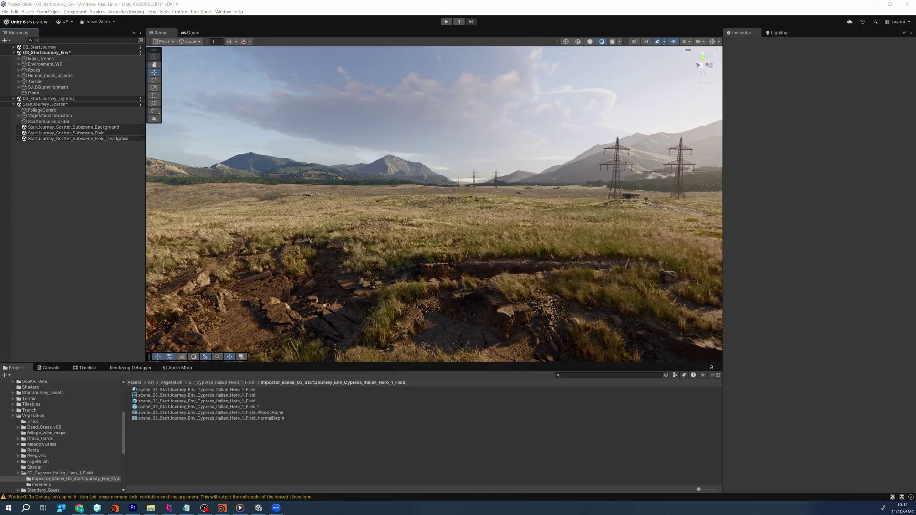
drag(252, 408, 372, 213)
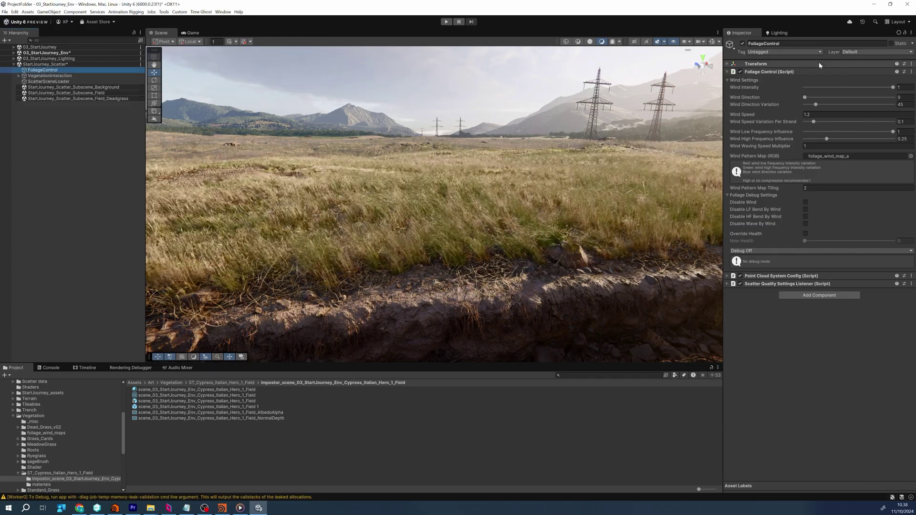
Step: Adjust Foliage Control wind intensity, then enable Override Health with New Health 0.326
mouse_move(892, 86)
mouse_down()
mouse_move(811, 86)
mouse_move(875, 101)
mouse_up()
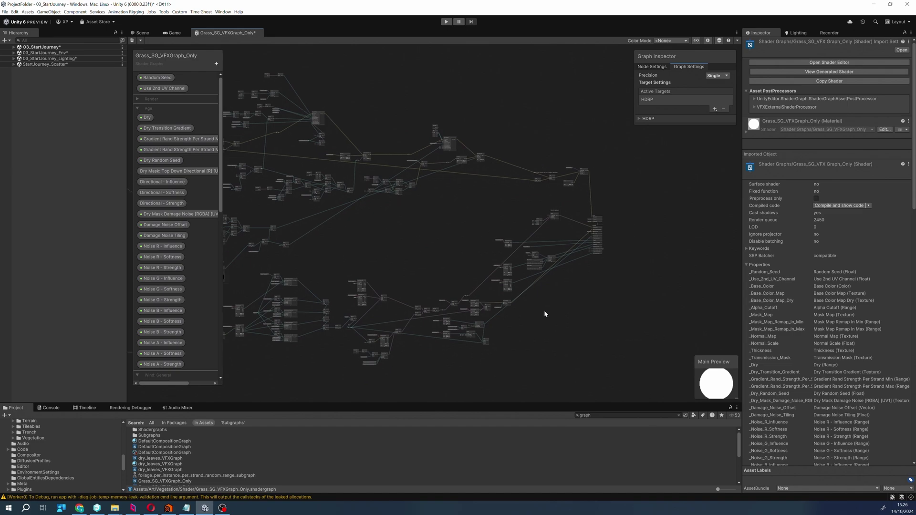
scroll(544, 313, up, 3)
scroll(583, 271, up, 2)
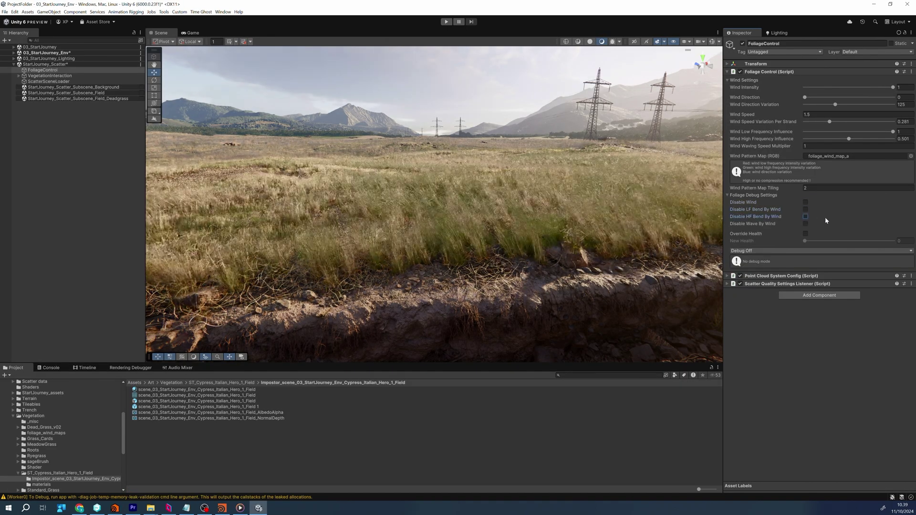
right_drag(620, 237, 620, 237)
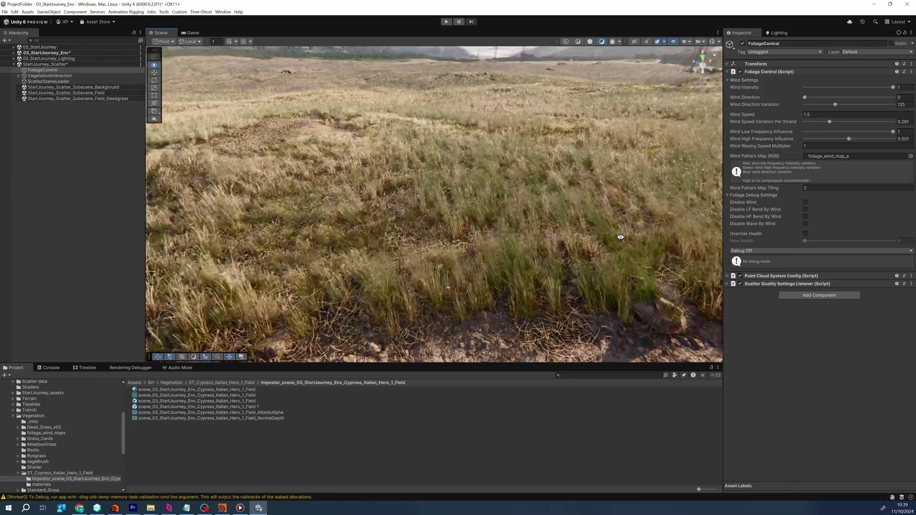
click(805, 233)
mouse_move(805, 240)
mouse_down()
mouse_move(850, 246)
mouse_move(833, 241)
mouse_up()
mouse_move(623, 215)
right_down()
mouse_move(595, 216)
mouse_move(553, 171)
right_up()
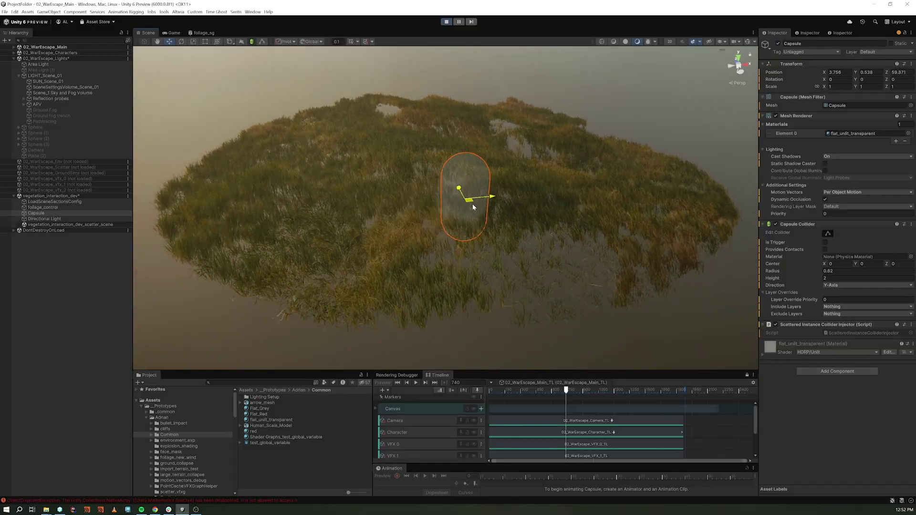
Step: Set the Foliage Control debug display to Display Foliage Breaking
drag(473, 207, 551, 276)
click(43, 207)
click(837, 275)
click(790, 298)
click(837, 276)
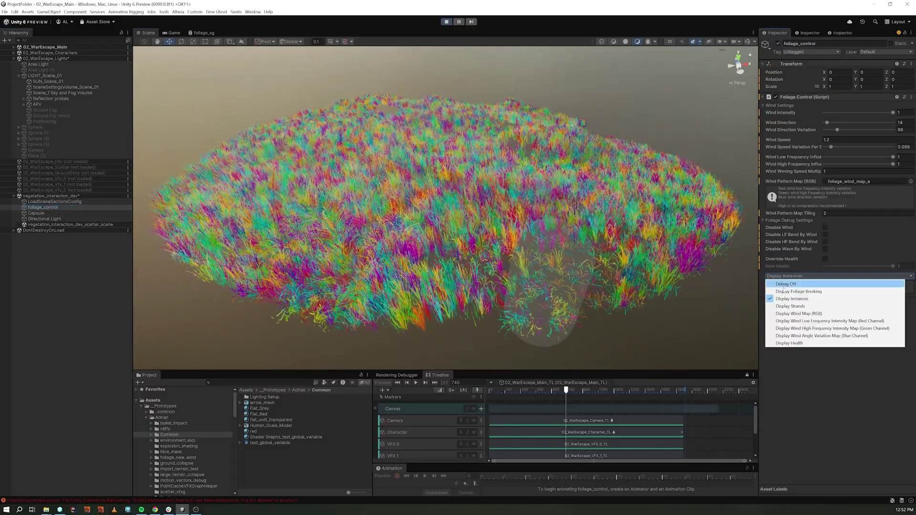
click(783, 293)
Step: Move the capsule left through the grass, then set the foliage debug display to Debug Off
click(543, 288)
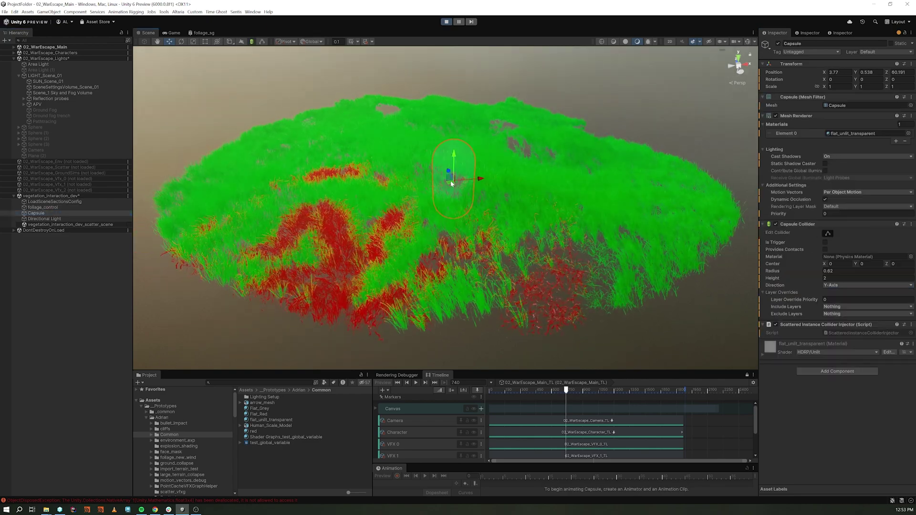
drag(224, 273, 136, 297)
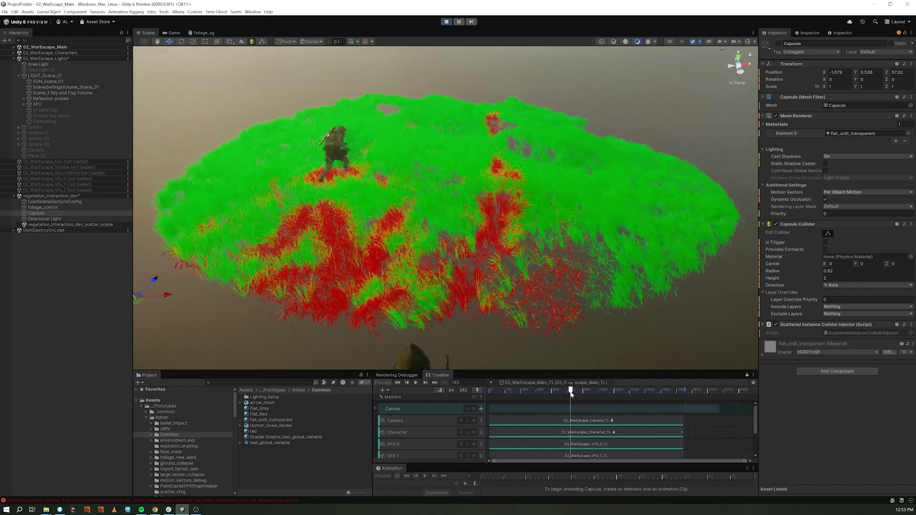
click(43, 207)
click(837, 276)
click(794, 284)
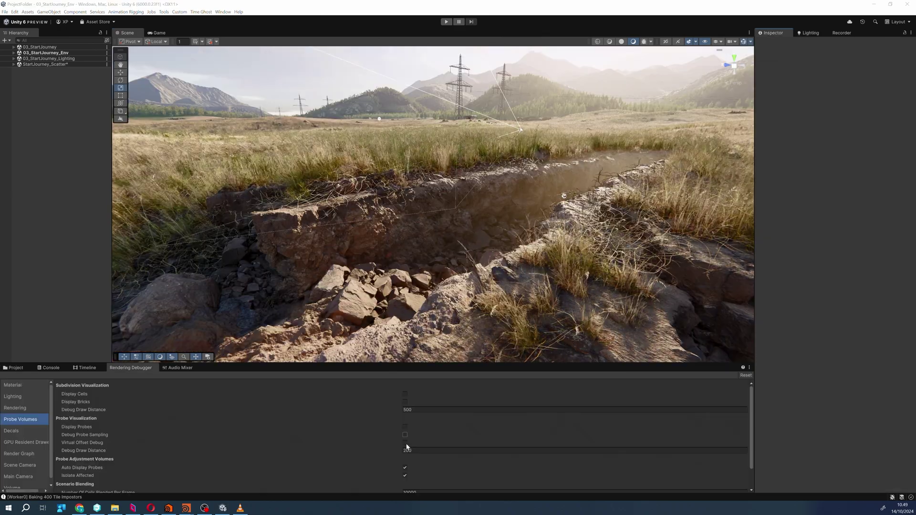
Step: Turn on Display Probes in Probe Volumes and fly forward through the trench's probes
click(404, 426)
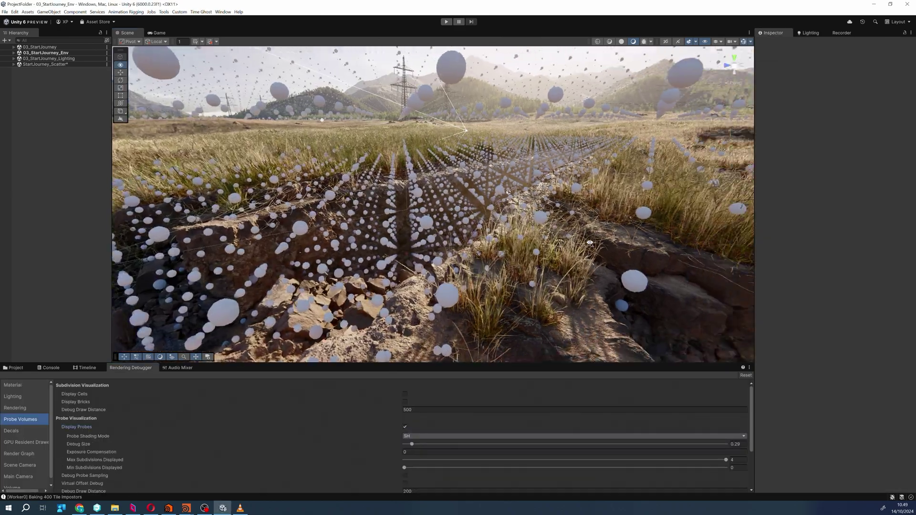
right_drag(595, 243, 619, 246)
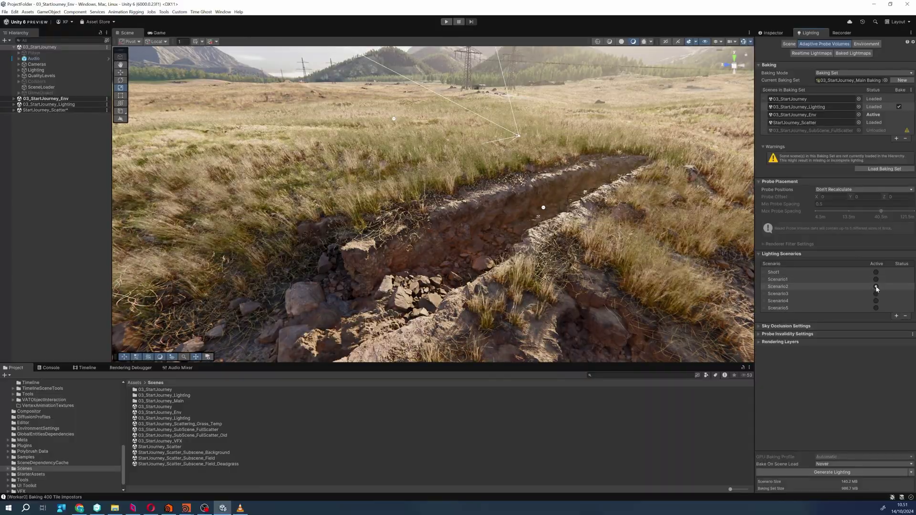
Step: Mark Scenario5 as Active in the baking set's Lighting Scenarios list
click(876, 308)
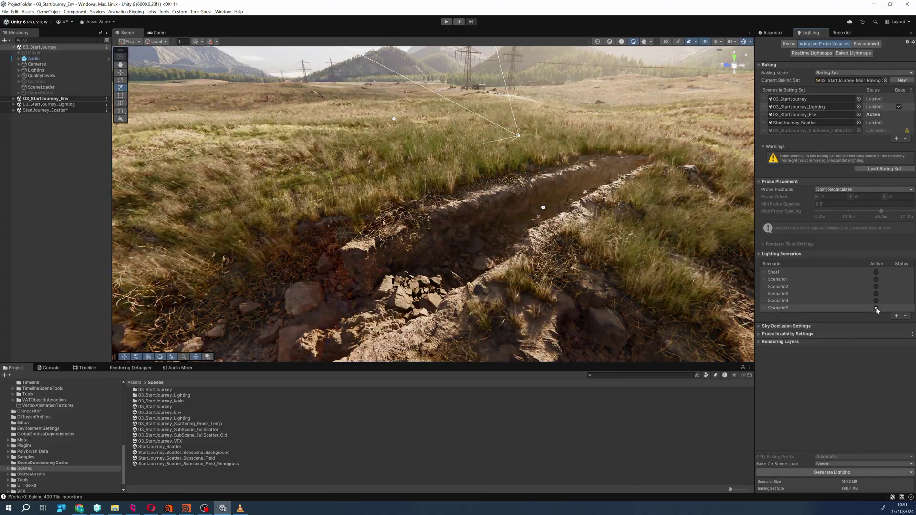